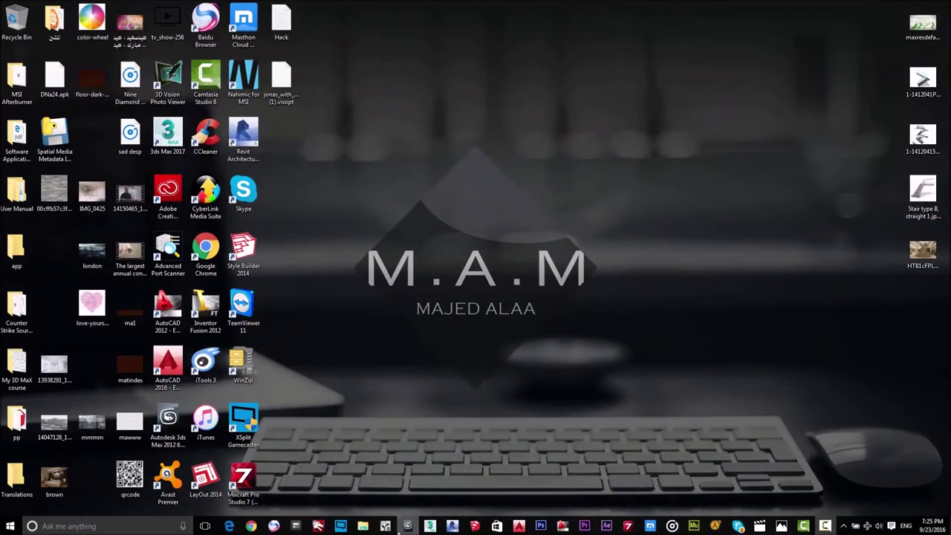
- View the maxresdefa... reference image from the desktop, close it, and switch to 3ds Max
left_click(403, 526)
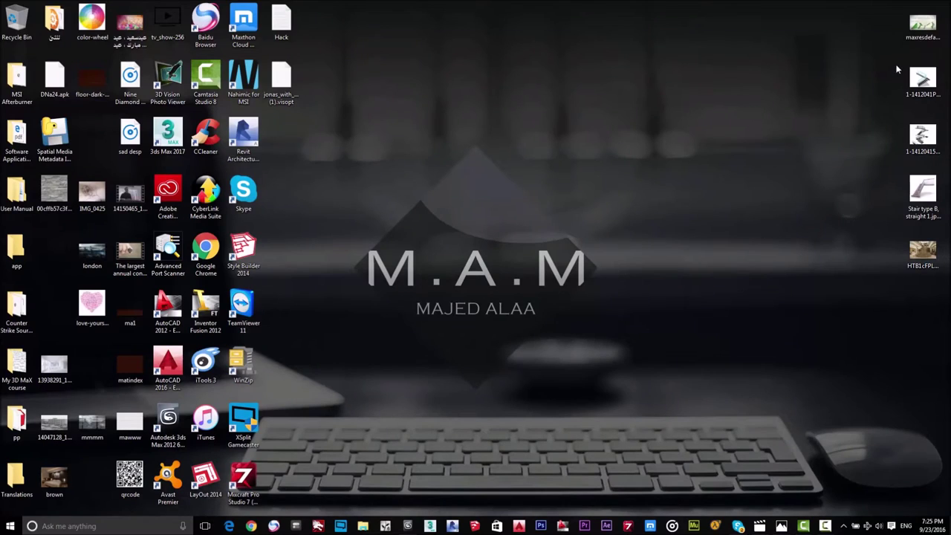
double_click(922, 34)
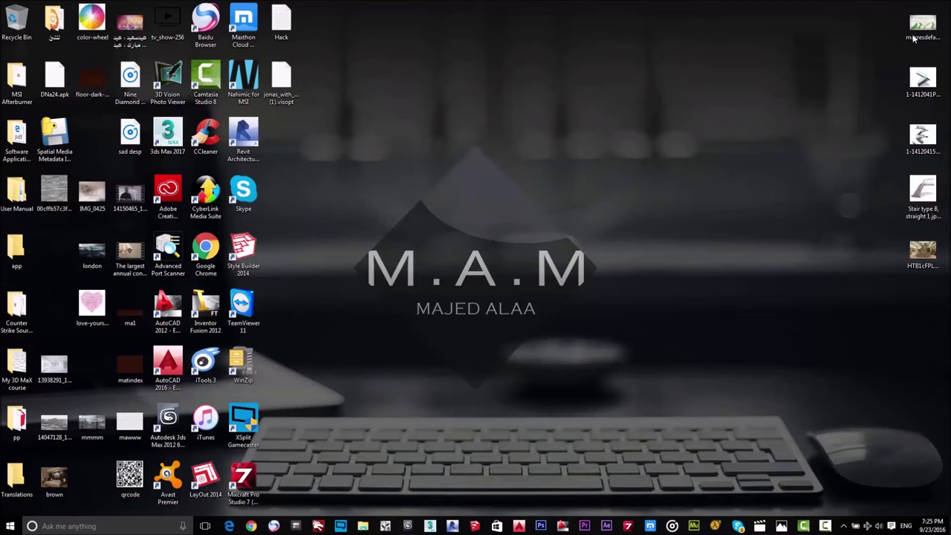
left_click(940, 7)
left_click(409, 526)
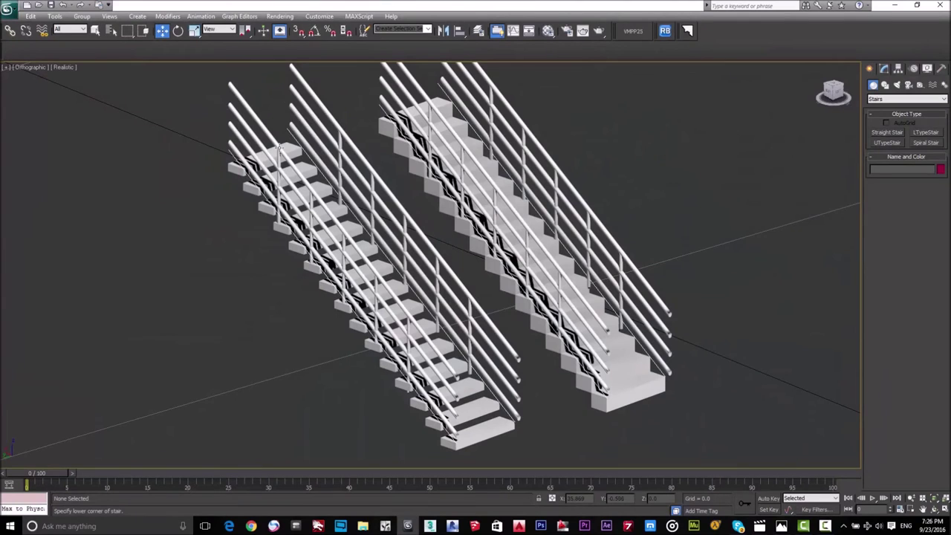
left_click(366, 162)
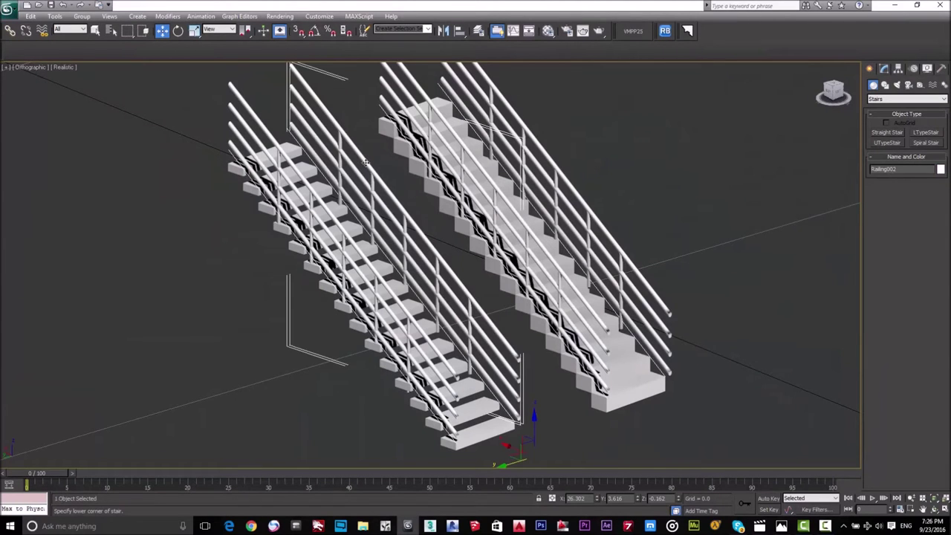
scroll(320, 206, "down", 6)
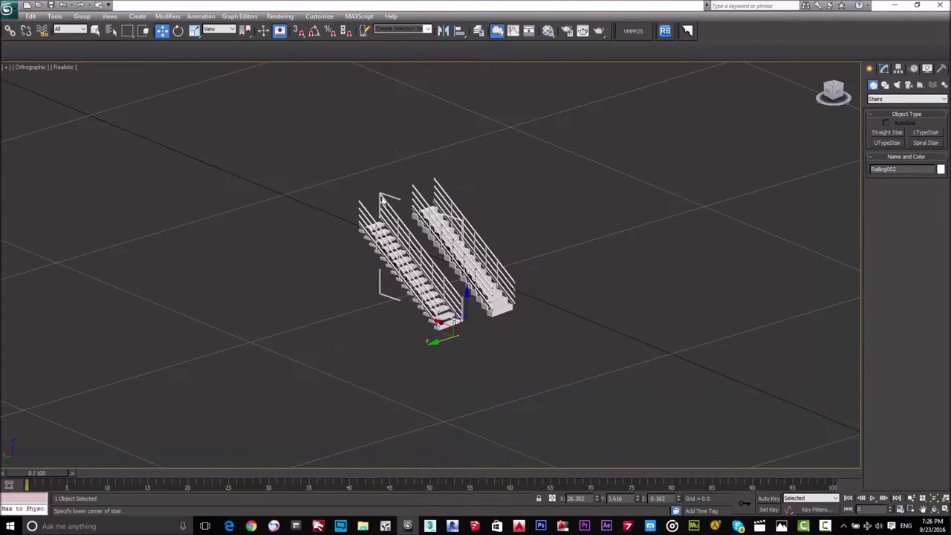
scroll(483, 203, "up", 3)
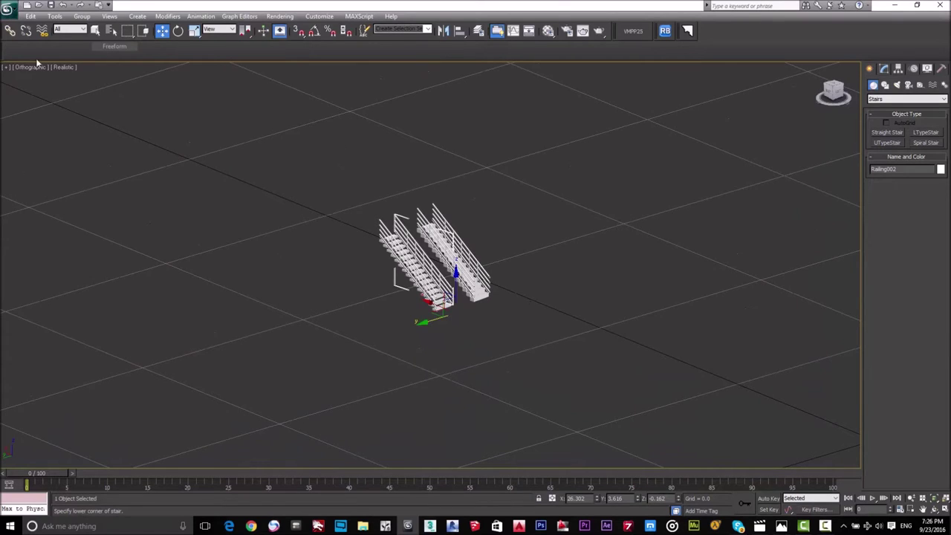
- Start a new empty scene, clearing the two existing staircases and their railings
left_click(9, 10)
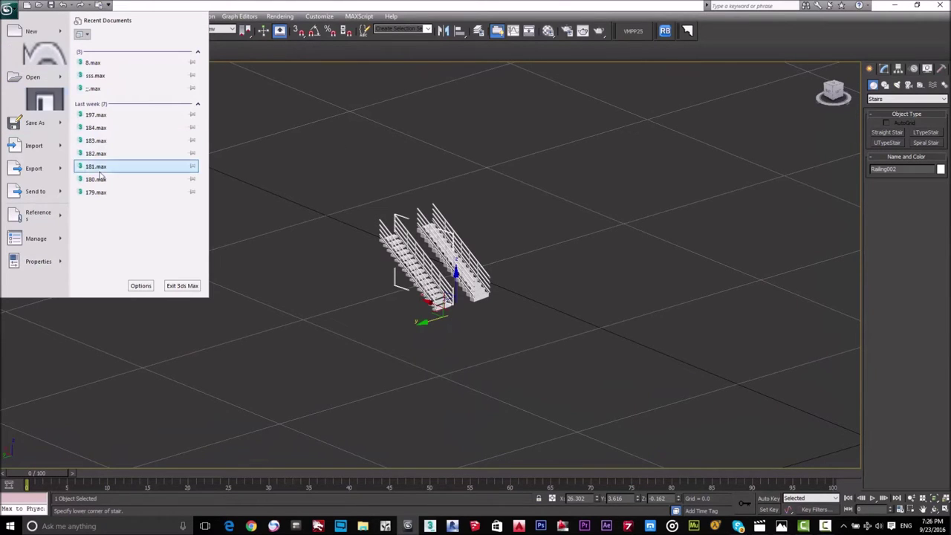
left_click(254, 121)
left_click(9, 10)
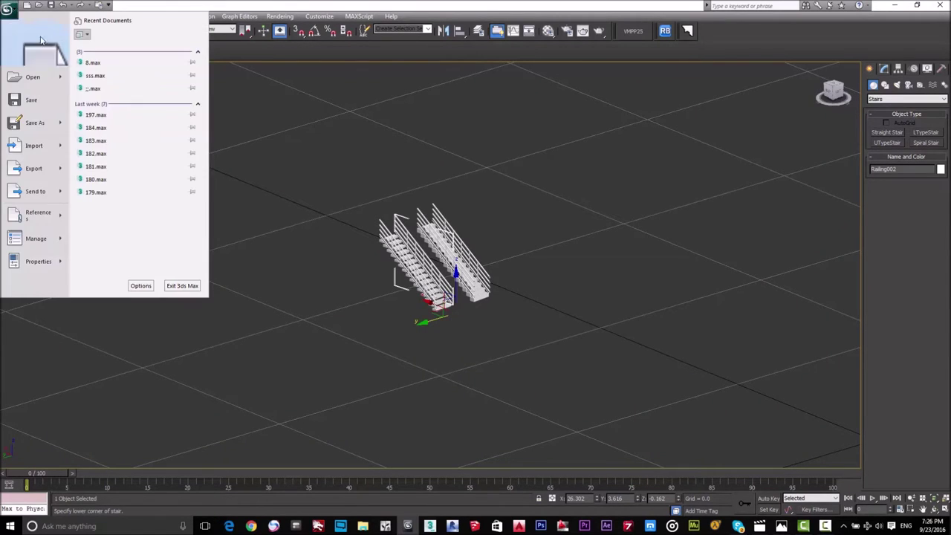
left_click(36, 37)
left_click(472, 298)
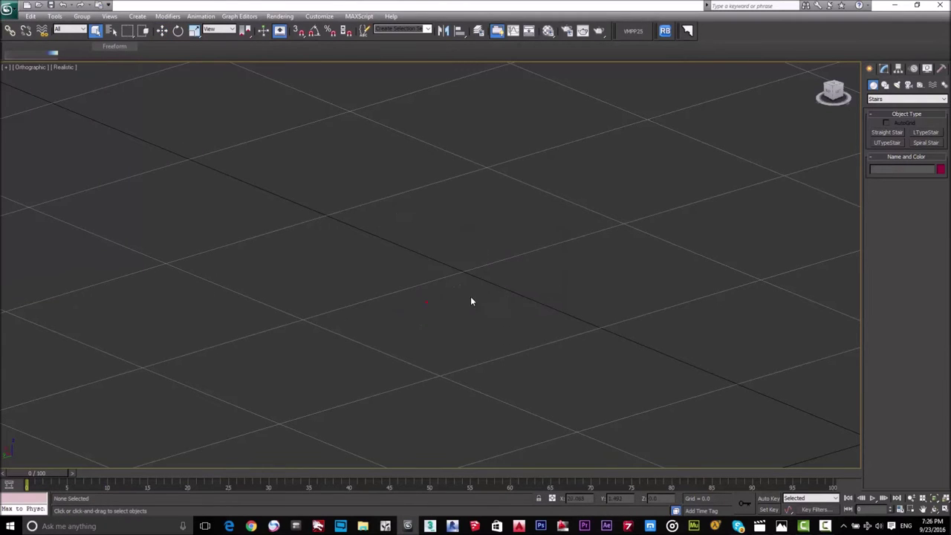
key("alt+w")
middle_click_drag(543, 369, 524, 362)
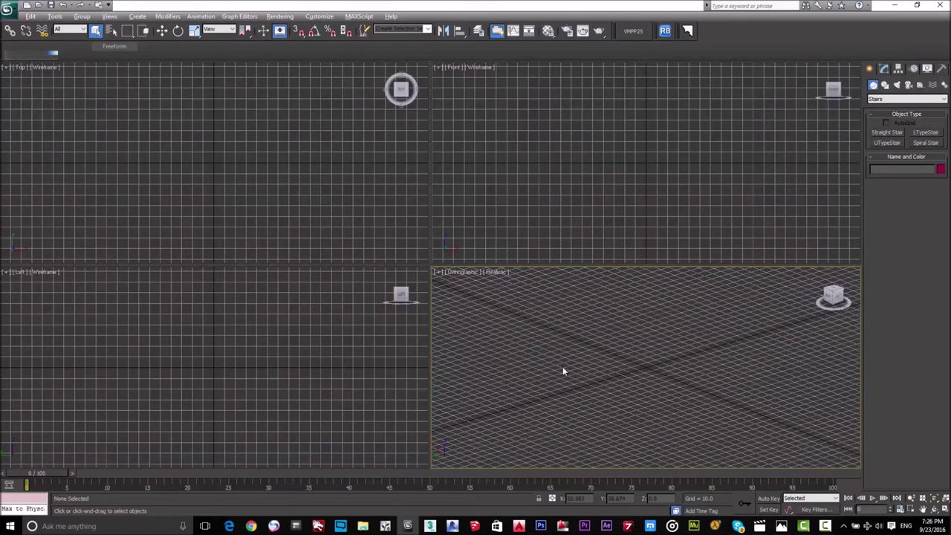
key("alt+w")
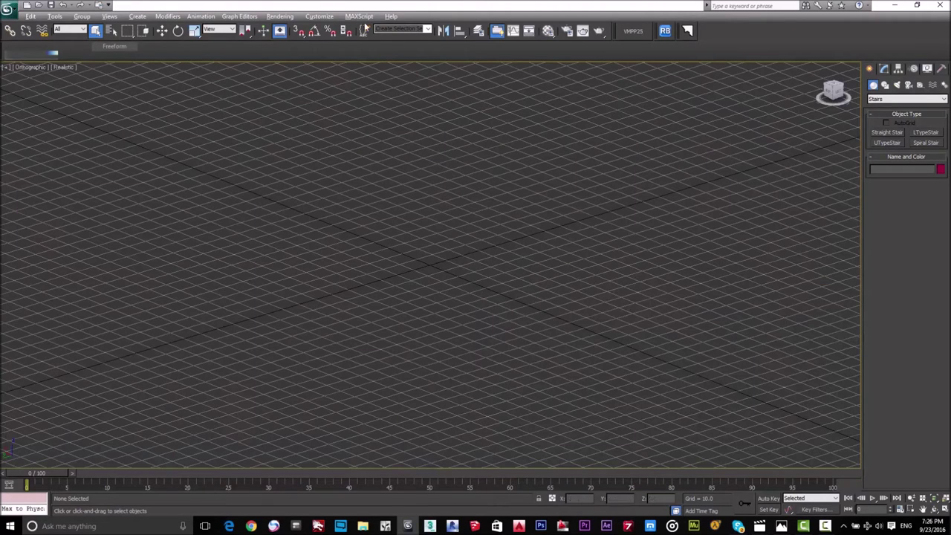
- Set the system unit scale to 1 unit = 1.0 meters in the units setup
left_click(322, 18)
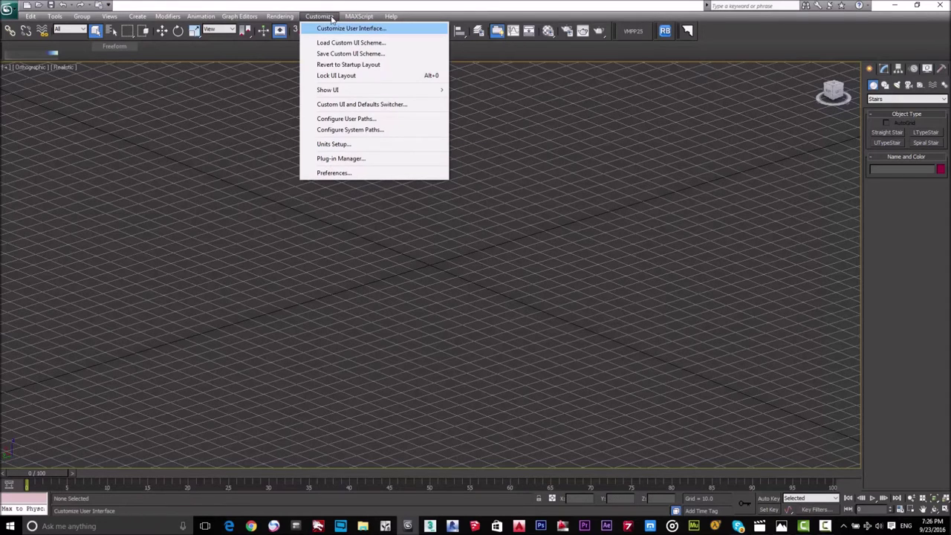
left_click(362, 144)
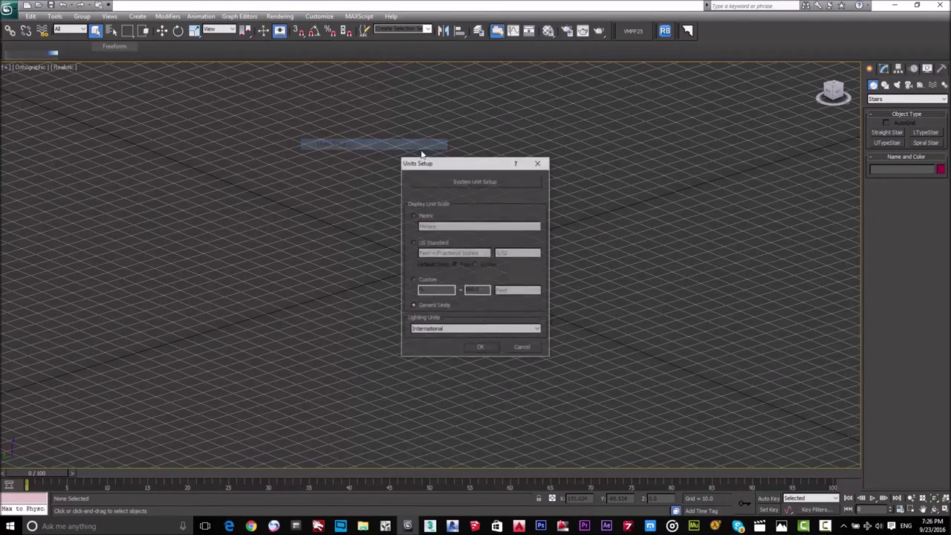
left_click(477, 182)
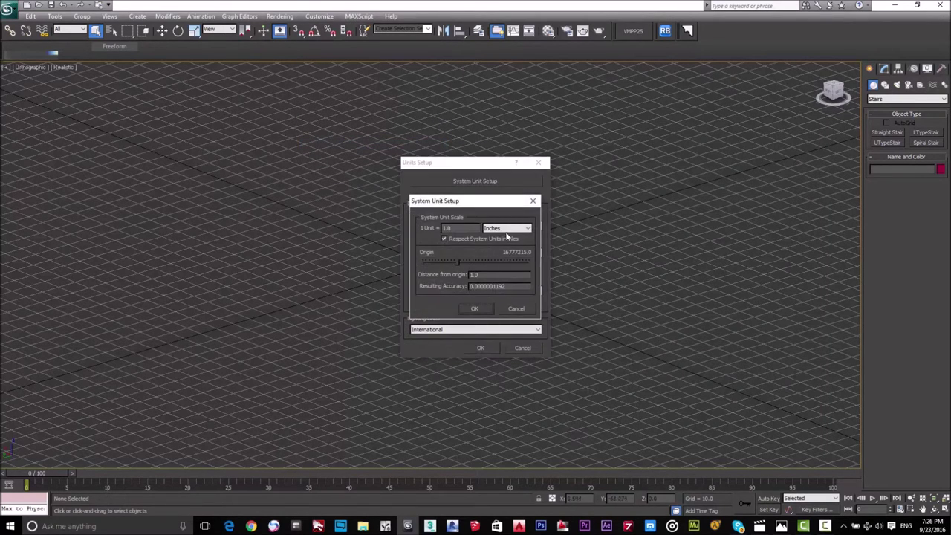
left_click(506, 228)
left_click(503, 271)
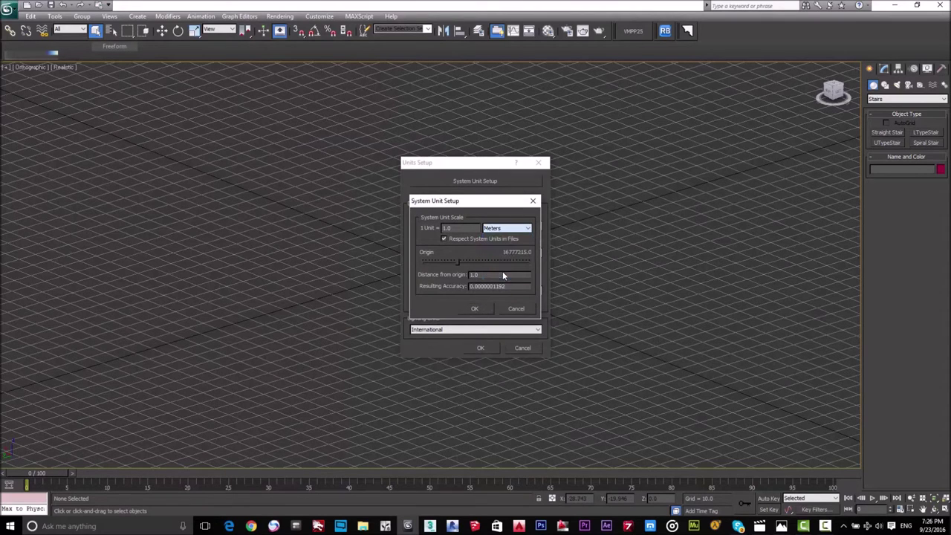
left_click(479, 308)
left_click(487, 348)
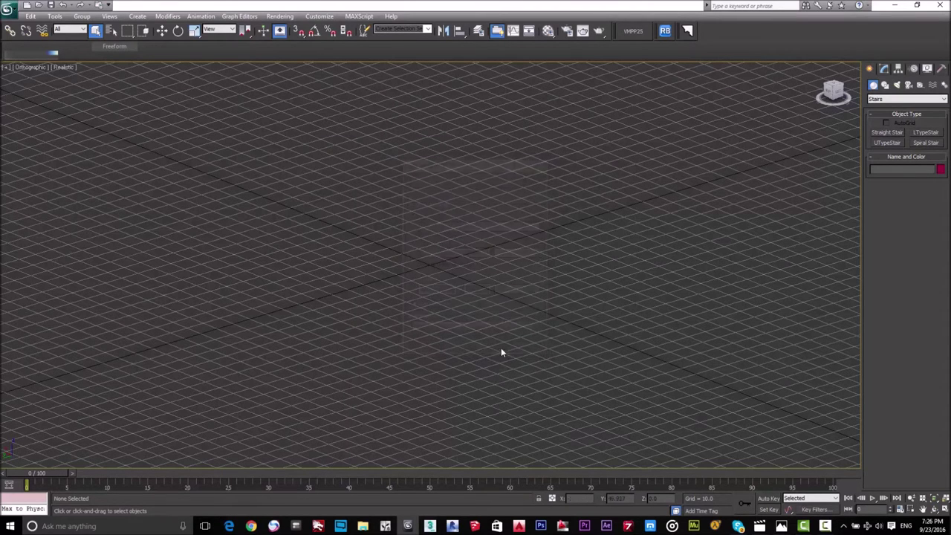
- Create an open straight stair near the grid origin, about 39.6 wide with an overall rise of about 25.3
left_click(877, 101)
left_click(883, 112)
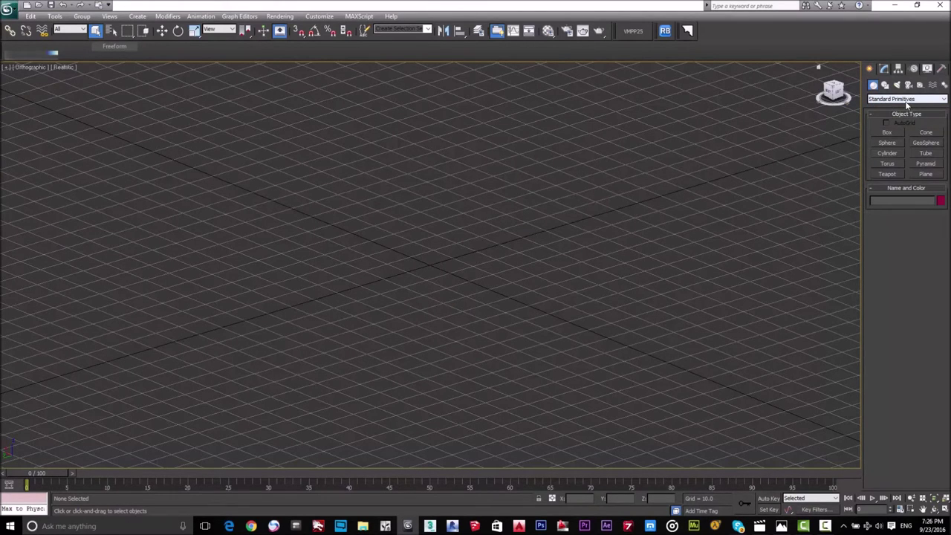
left_click(908, 101)
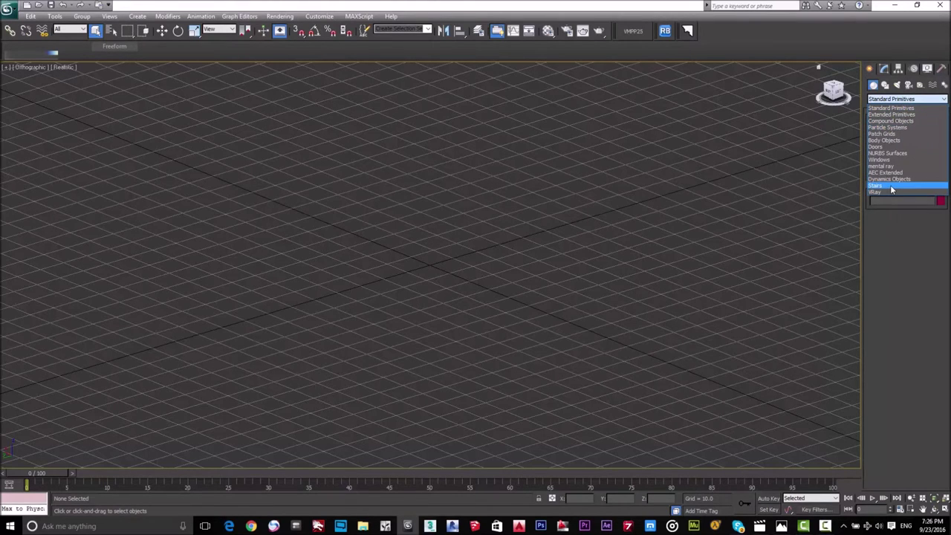
left_click(890, 185)
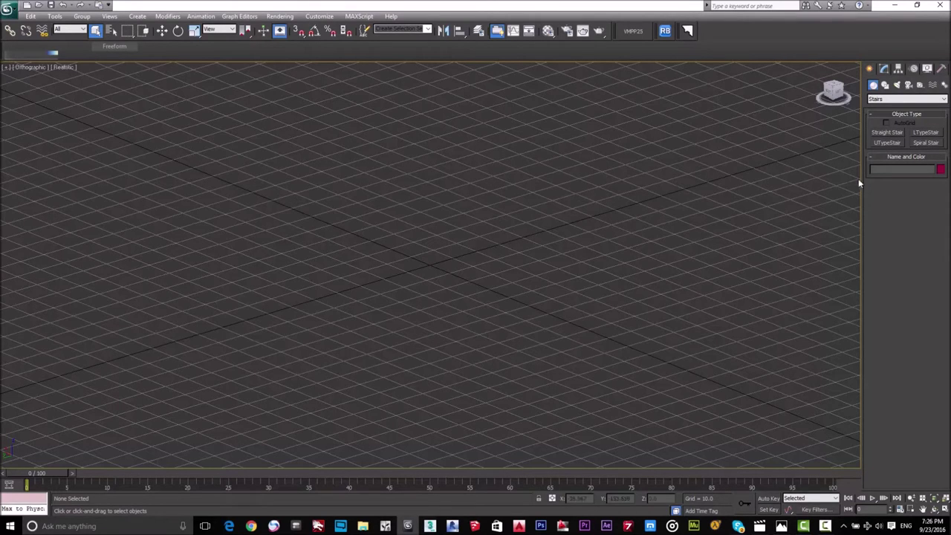
left_click(888, 132)
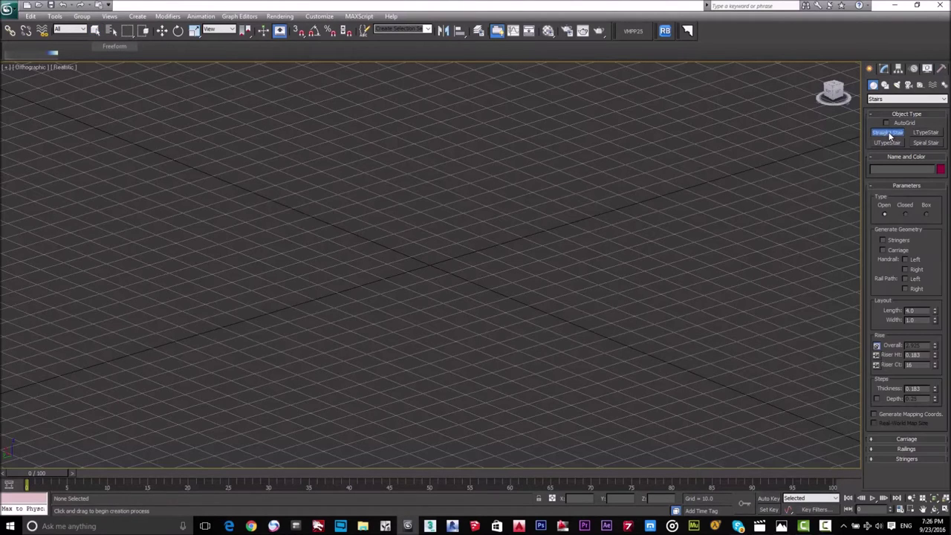
left_click(418, 260)
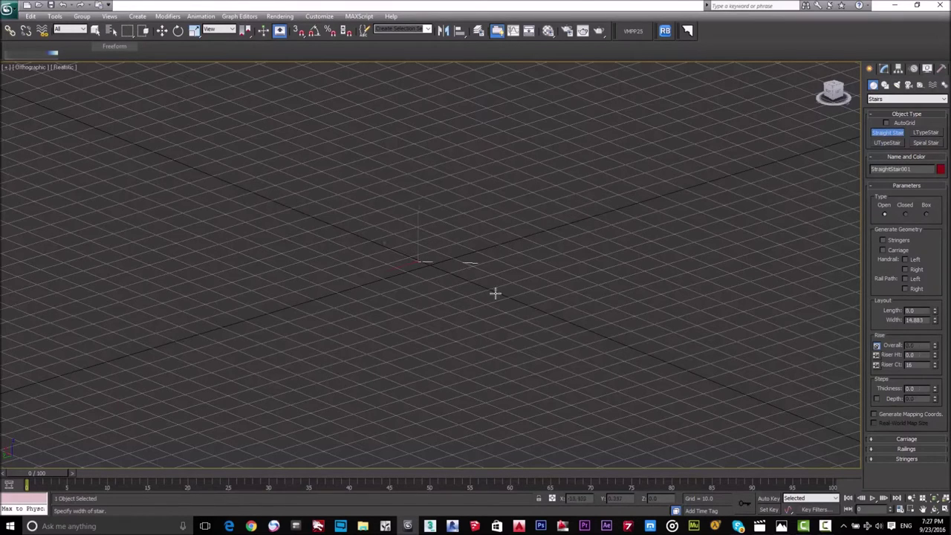
left_click(535, 277)
key("F3")
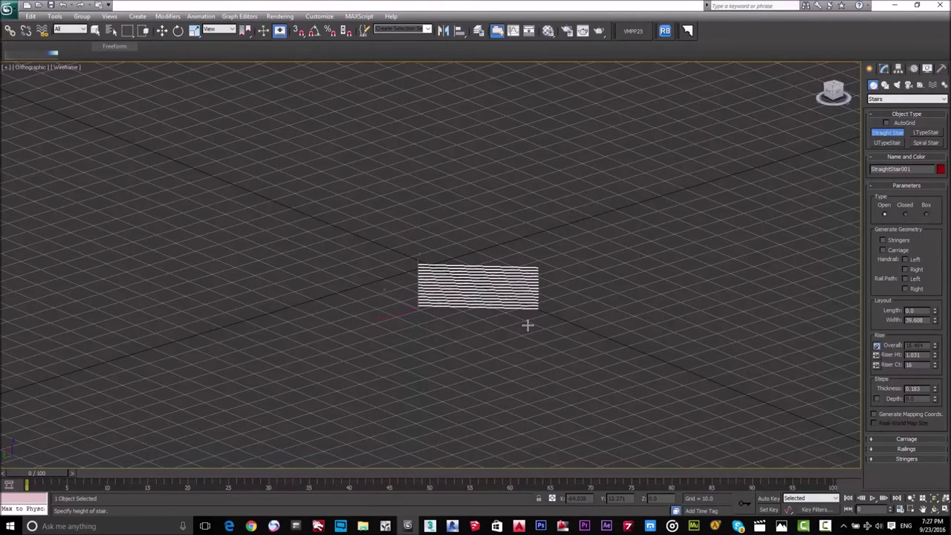
left_click(525, 352)
right_click(553, 296)
- Display the stair in Realistic shading and set its object color to white
middle_click_drag(556, 302, 494, 345, "alt")
scroll(505, 350, "up", 5)
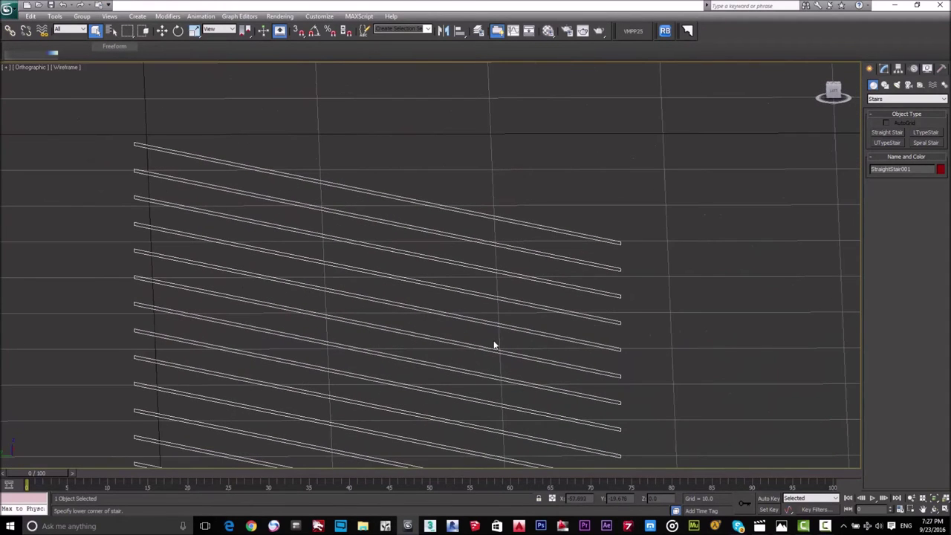
key("F3")
left_click_drag(653, 165, 484, 325)
left_click(940, 170)
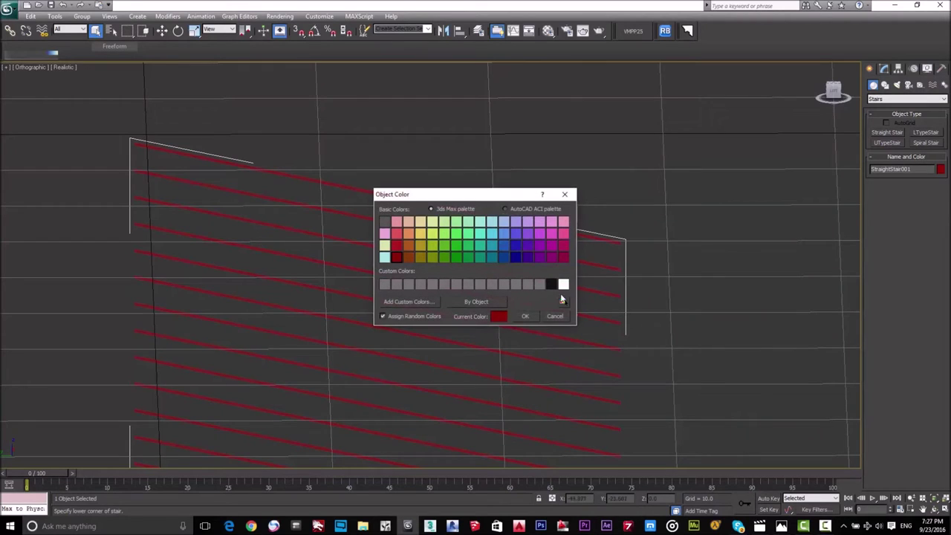
left_click(563, 284)
left_click(525, 316)
scroll(527, 318, "down", 2)
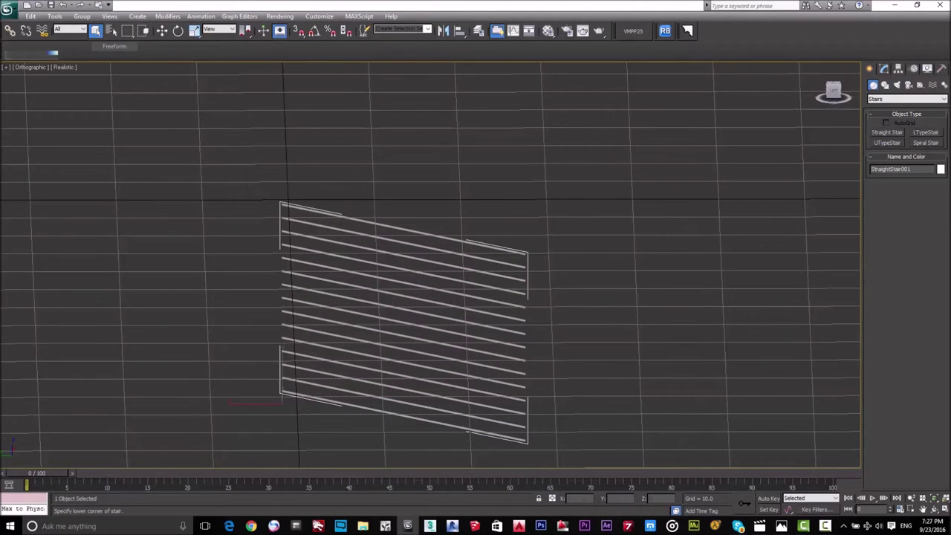
- Try the Closed type in the straight stair's parameters and return it to Open
left_click(884, 70)
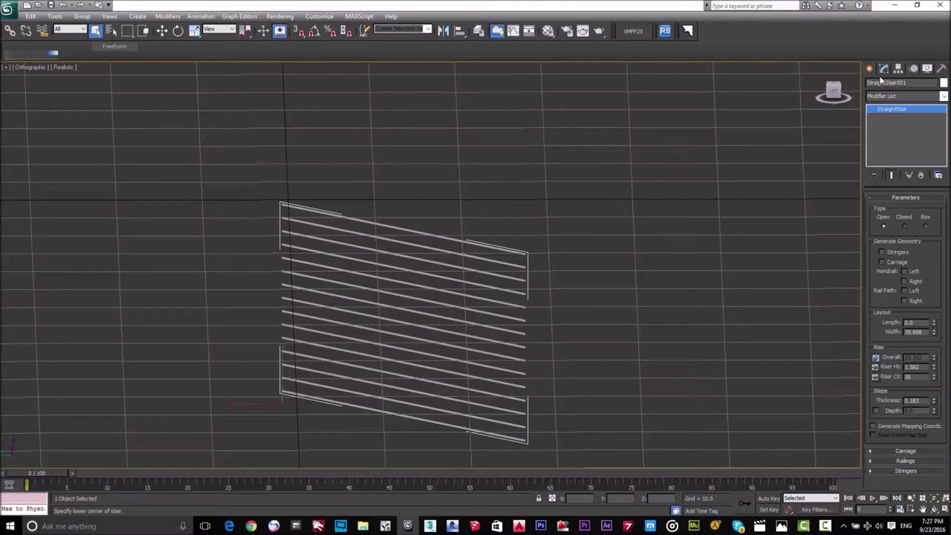
left_click(904, 226)
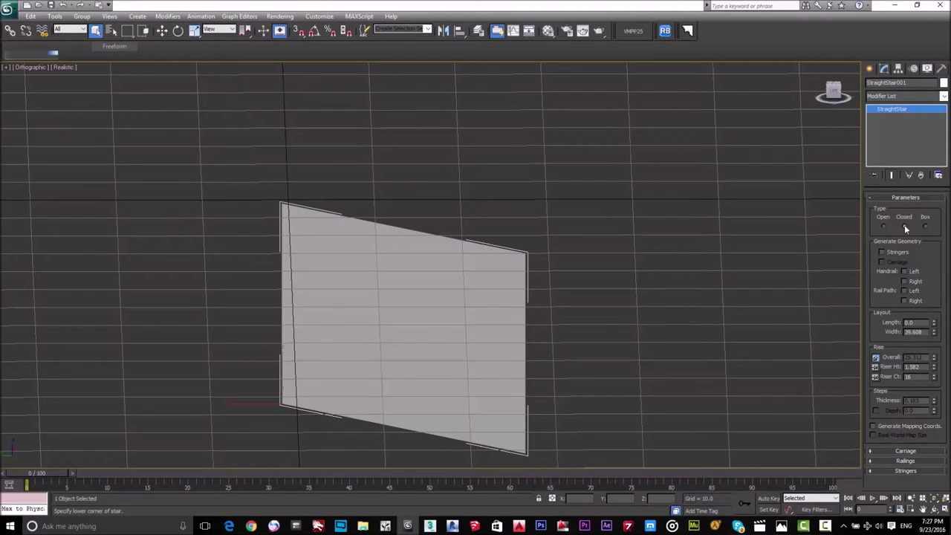
left_click(883, 226)
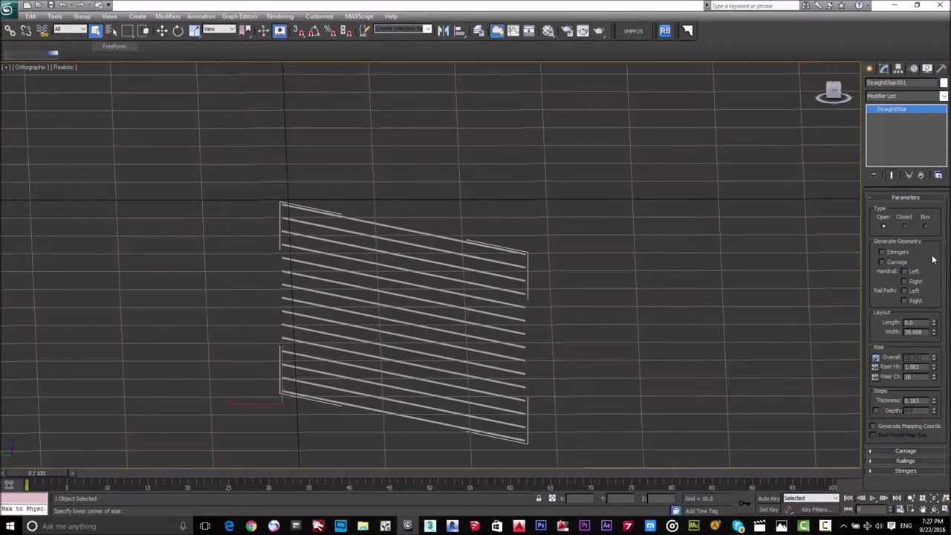
- Set the straight stair's layout width to 1
double_click(913, 332)
type("1")
key("Return")
middle_click_drag(428, 318, 545, 264)
scroll(513, 303, "up", 2)
scroll(542, 289, "up", 2)
scroll(545, 265, "down", 3)
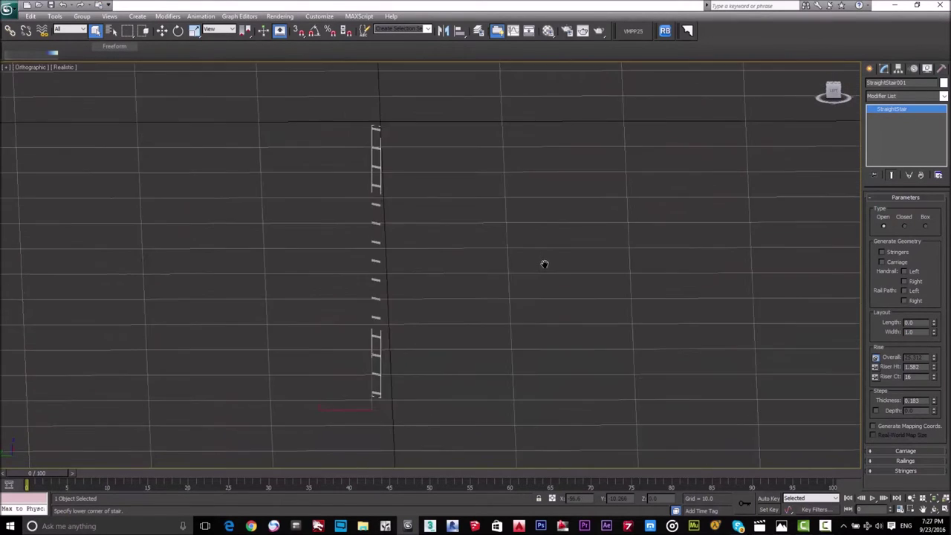
- Reduce the stair's riser height, entering 0.2
left_click_drag(935, 370, 934, 397)
double_click(915, 367)
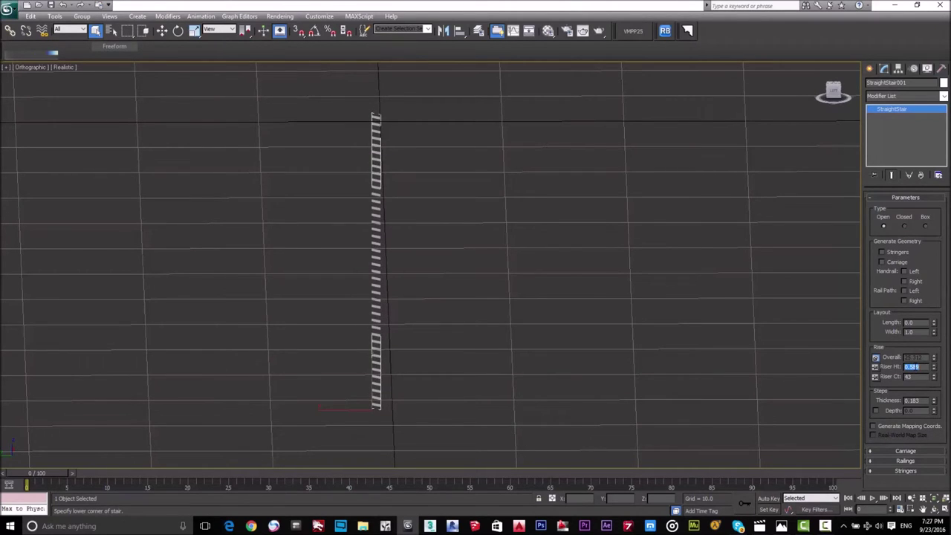
type("0.2")
key("Return")
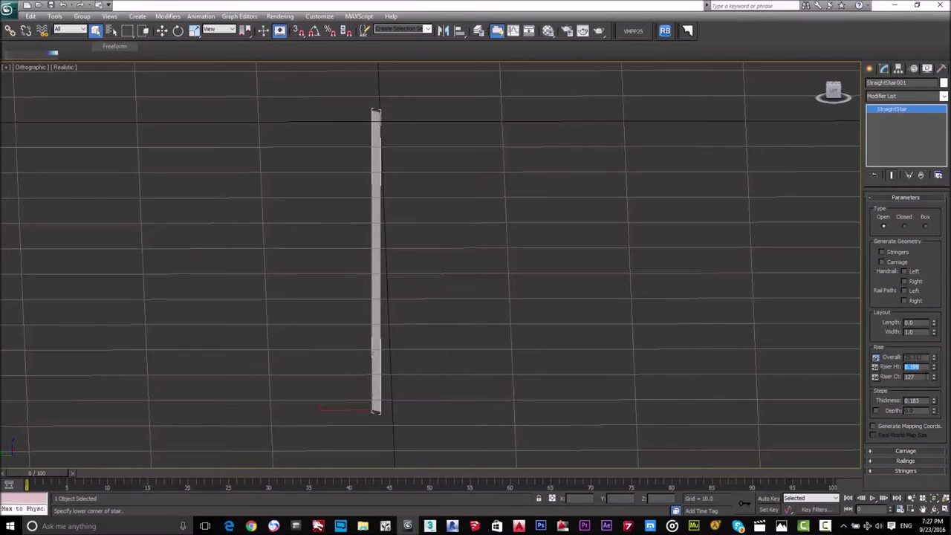
- Set the stair's riser count to 20
left_click_drag(933, 378, 936, 415)
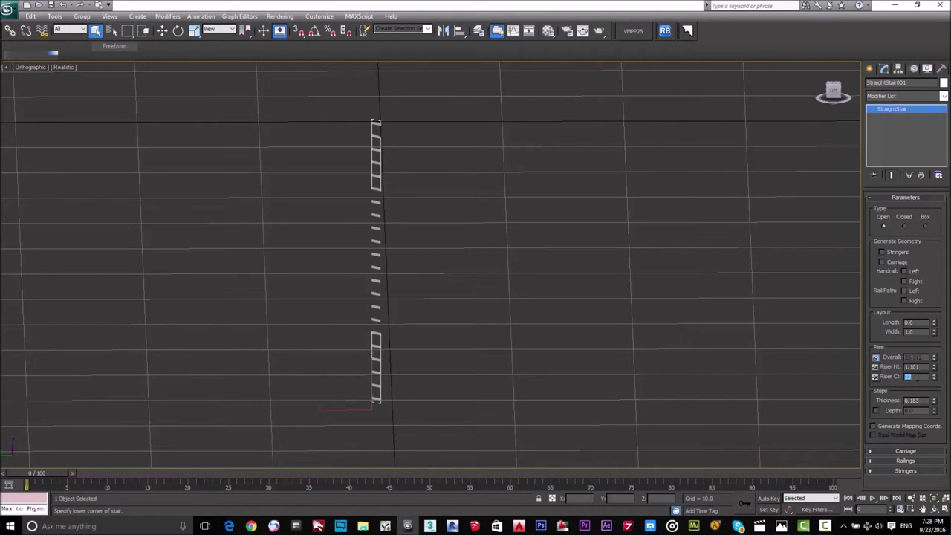
left_click(914, 377)
type("20")
key("Return")
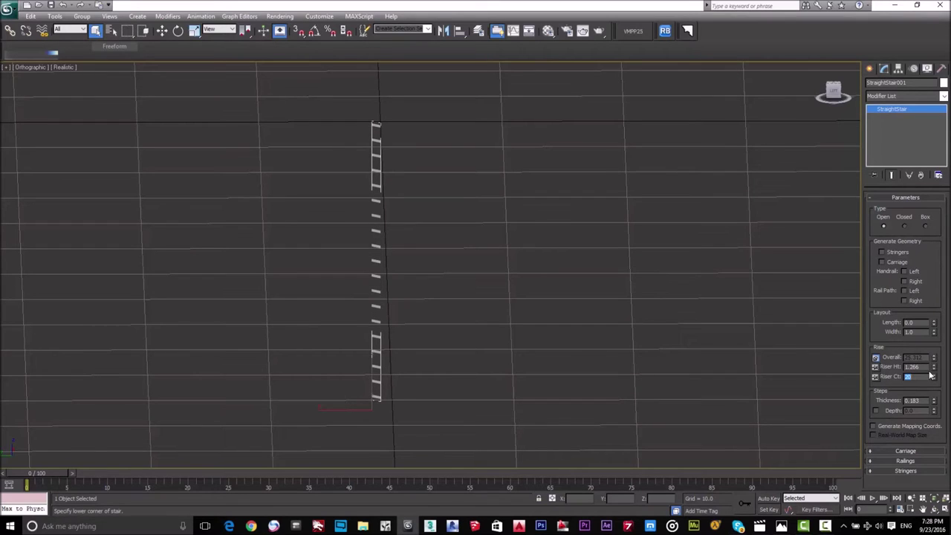
- Set the stair's riser height to 0.2 and lock it so the overall rise becomes editable
left_click_drag(934, 368, 933, 372)
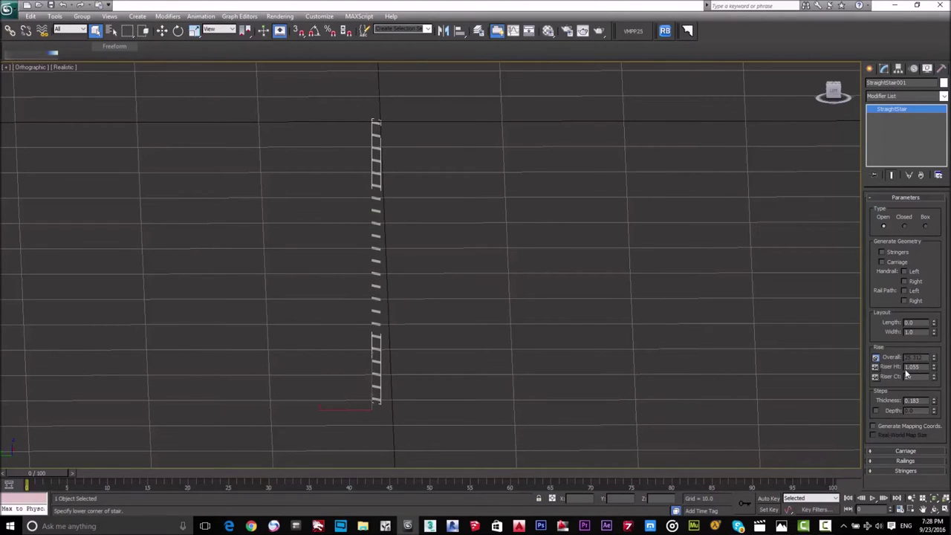
double_click(913, 367)
type("0.2")
key("Return")
left_click(876, 367)
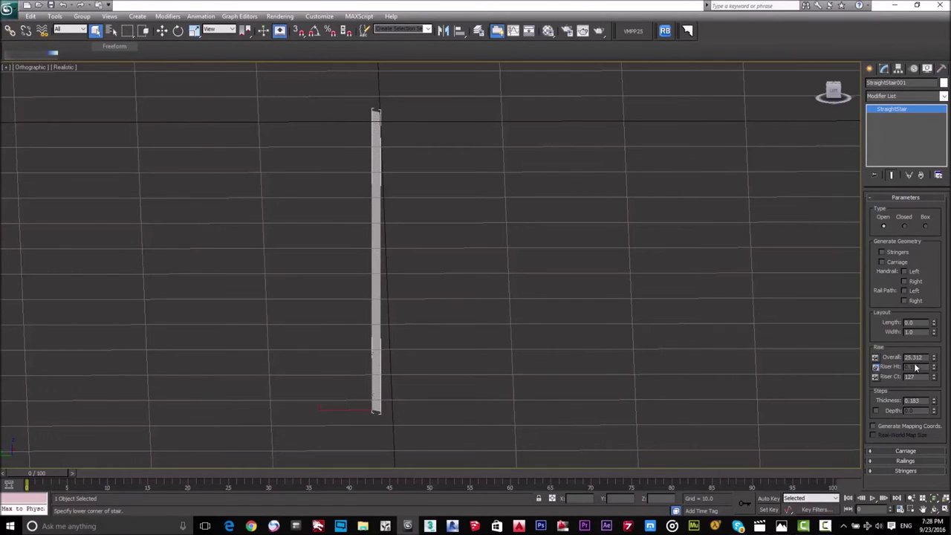
- Set the stair's overall rise to 3 and lock the overall value
left_click_drag(935, 361, 943, 404)
middle_click_drag(617, 373, 617, 326)
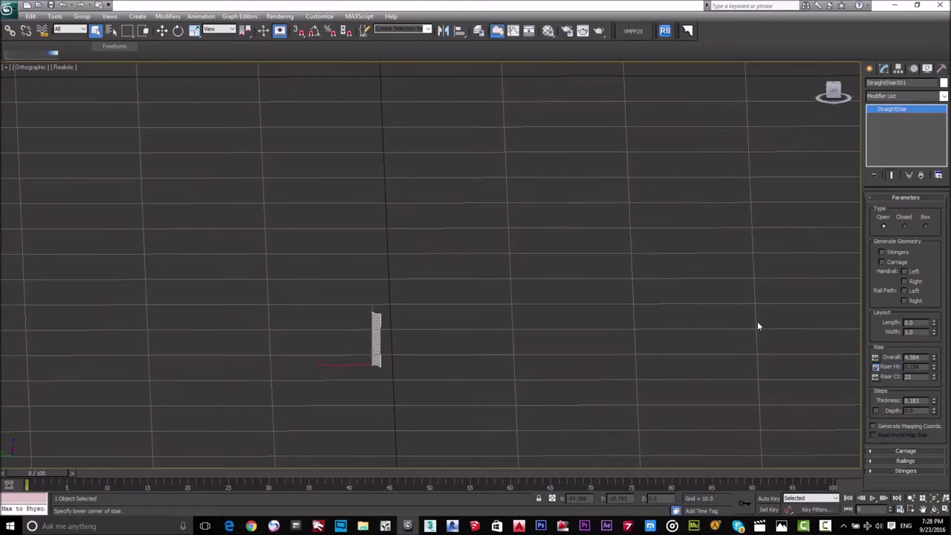
double_click(916, 357)
type("3")
key("Return")
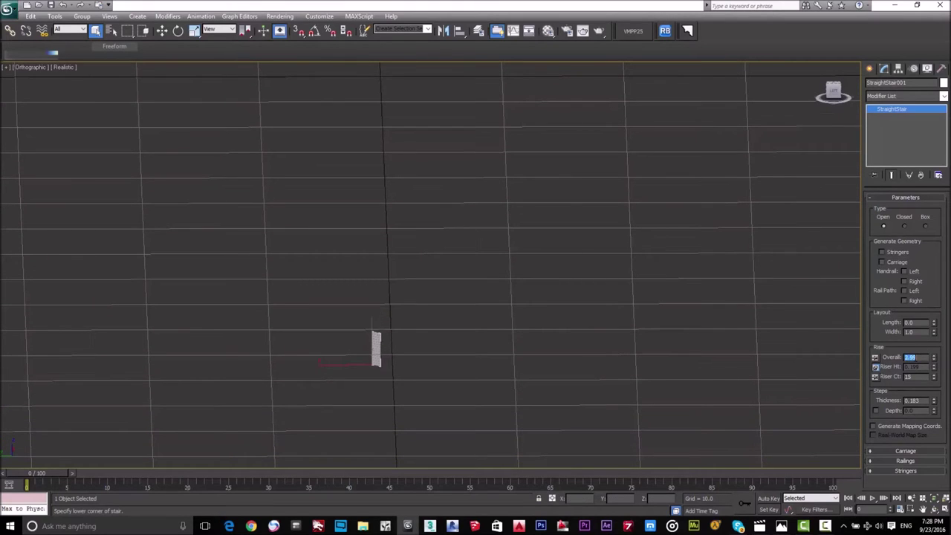
left_click(875, 378)
left_click(875, 357)
- Set the straight stair's layout length to 4
scroll(461, 374, "up", 8)
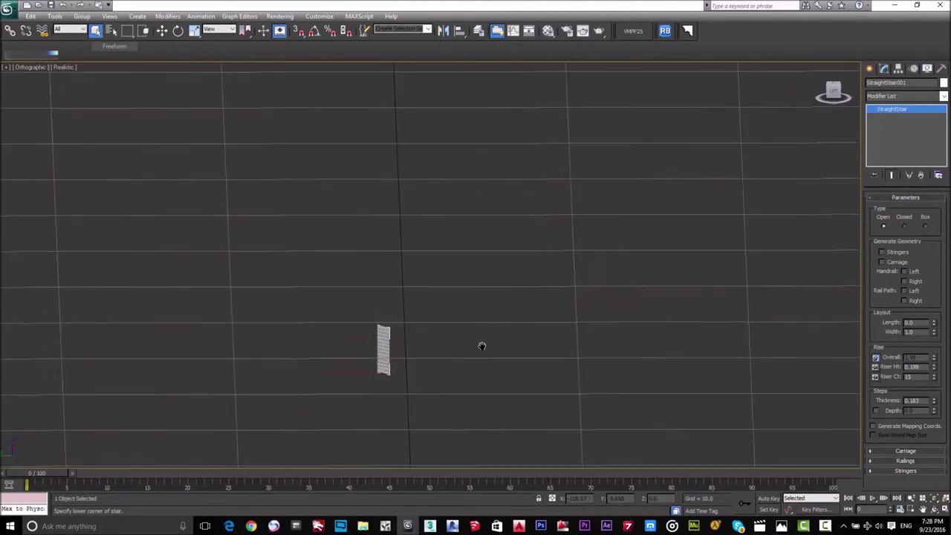
scroll(468, 370, "up", 3)
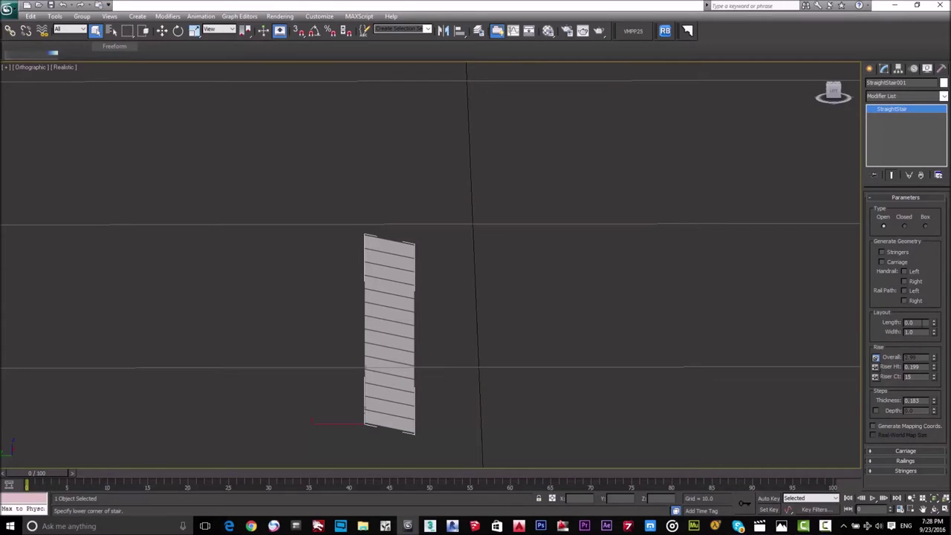
left_click_drag(934, 327, 914, 164)
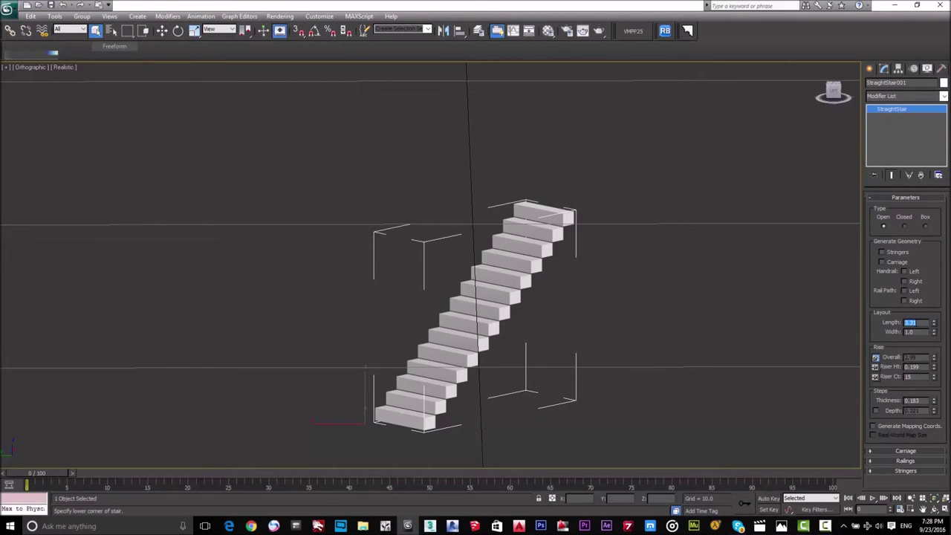
type("4")
key("Return")
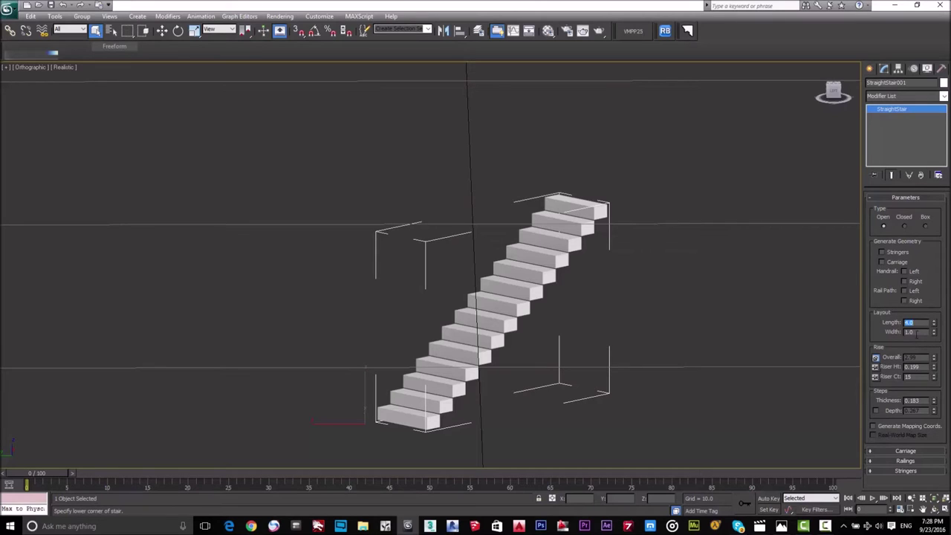
- Try varying the stair's layout width and return it to 1.0
mouse_move(931, 339)
left_mouse_down()
mouse_move(931, 351)
mouse_move(929, 282)
mouse_move(924, 321)
left_mouse_up()
type("1.0")
key("Return")
- Try the Closed and Box stair types and return the stair to the Open type
middle_click_drag(628, 367, 541, 420, "alt")
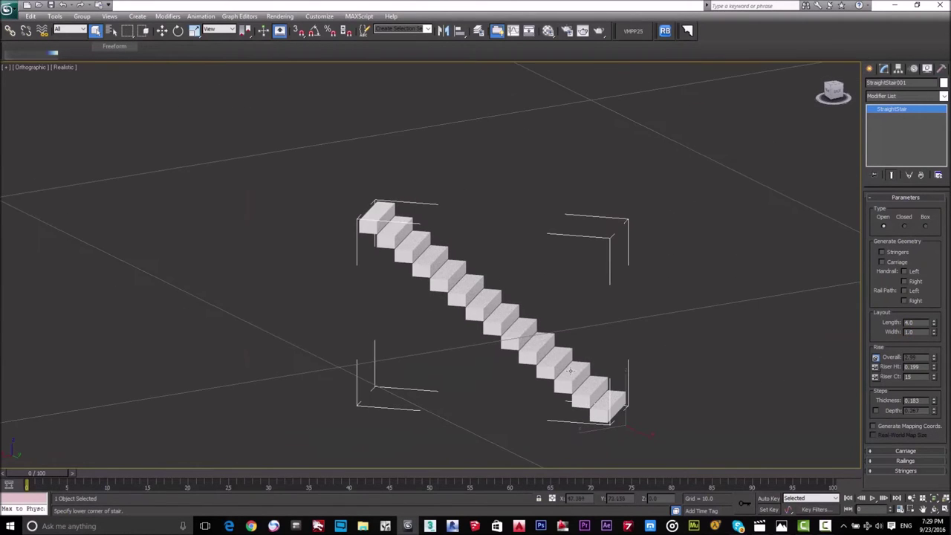
left_click(905, 228)
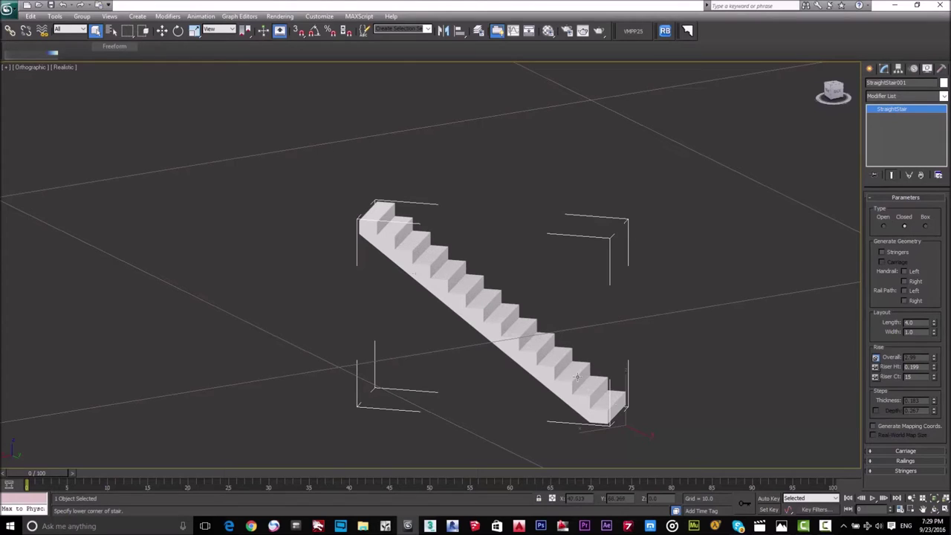
left_click(883, 228)
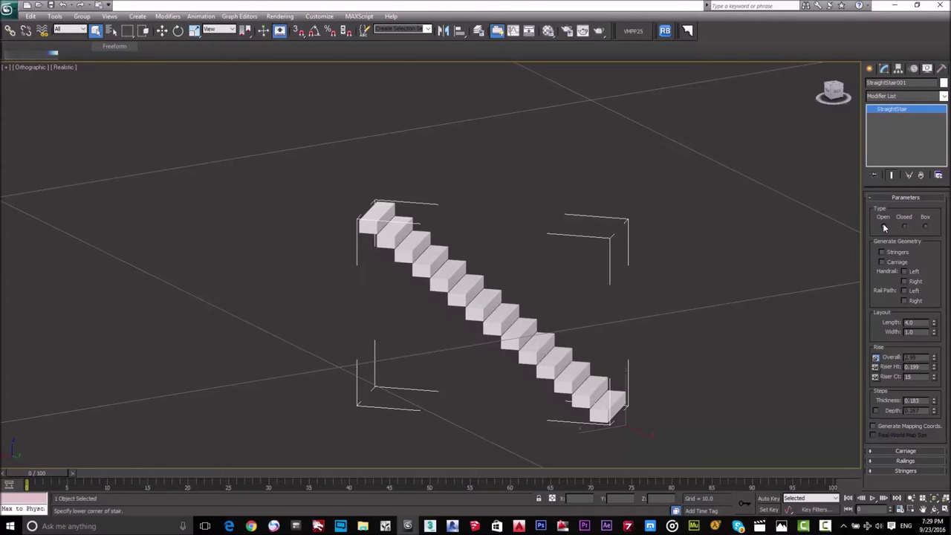
left_click(925, 228)
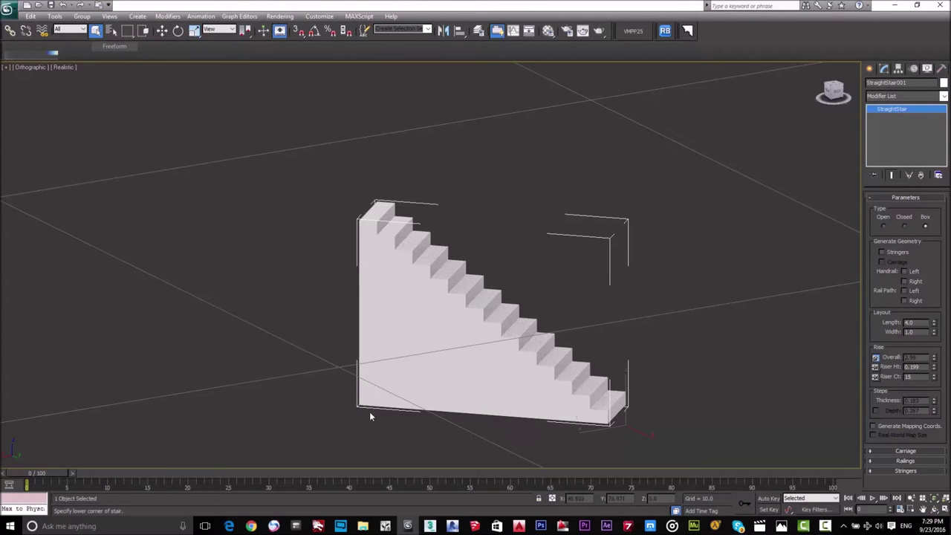
left_click(882, 227)
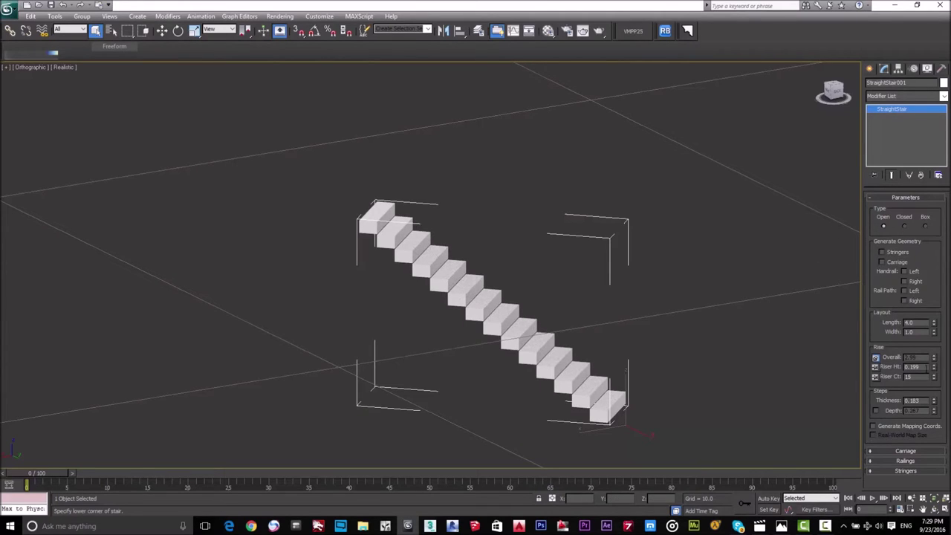
- Reduce the thickness of the stair's steps to 0.1
mouse_move(936, 369)
left_mouse_down()
mouse_move(935, 383)
mouse_move(934, 370)
left_mouse_up()
left_click_drag(934, 403, 938, 404)
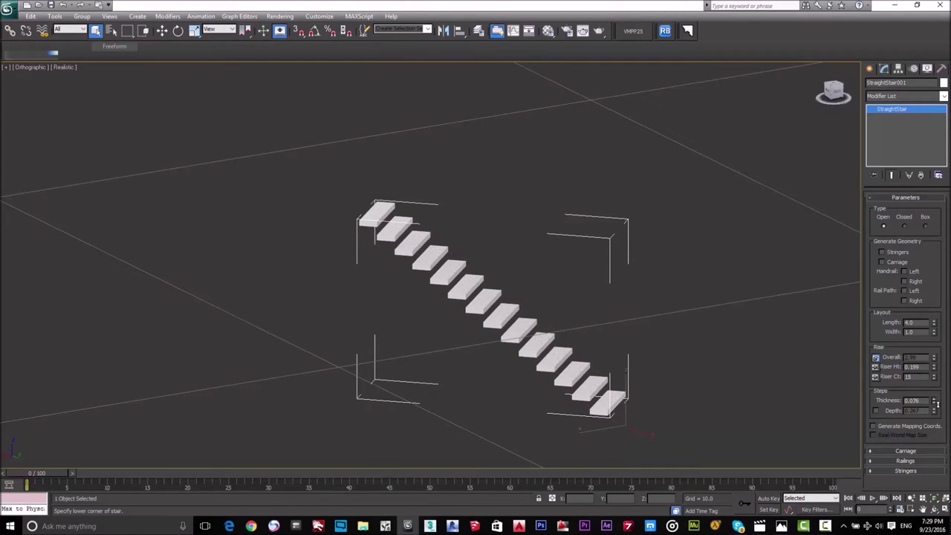
double_click(926, 399)
type(".1")
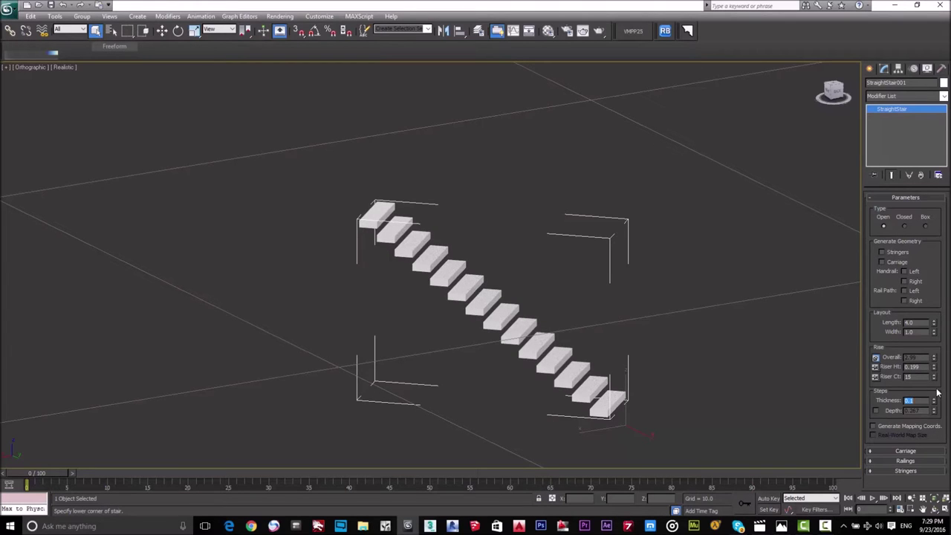
- Generate both the left and right rail paths for the stair
middle_click_drag(757, 390, 538, 297, "alt")
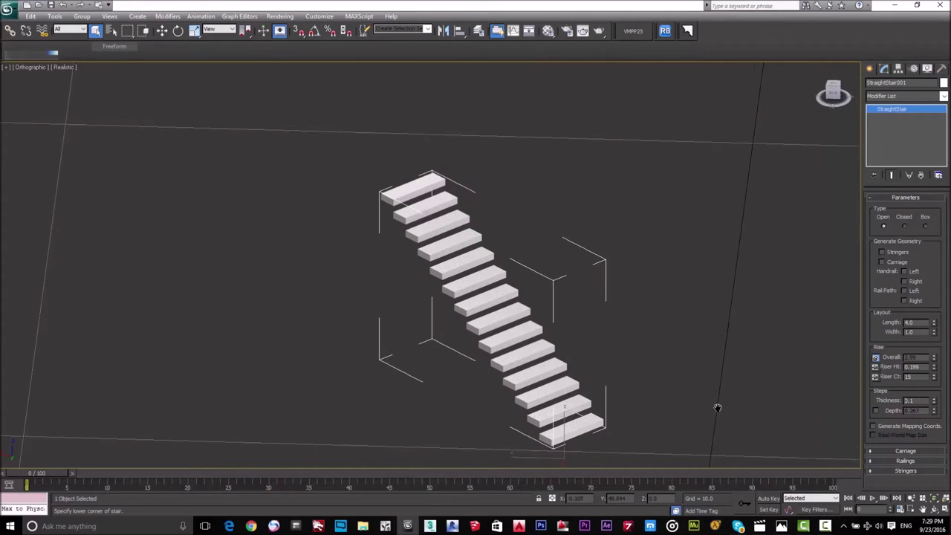
middle_click_drag(722, 418, 707, 382)
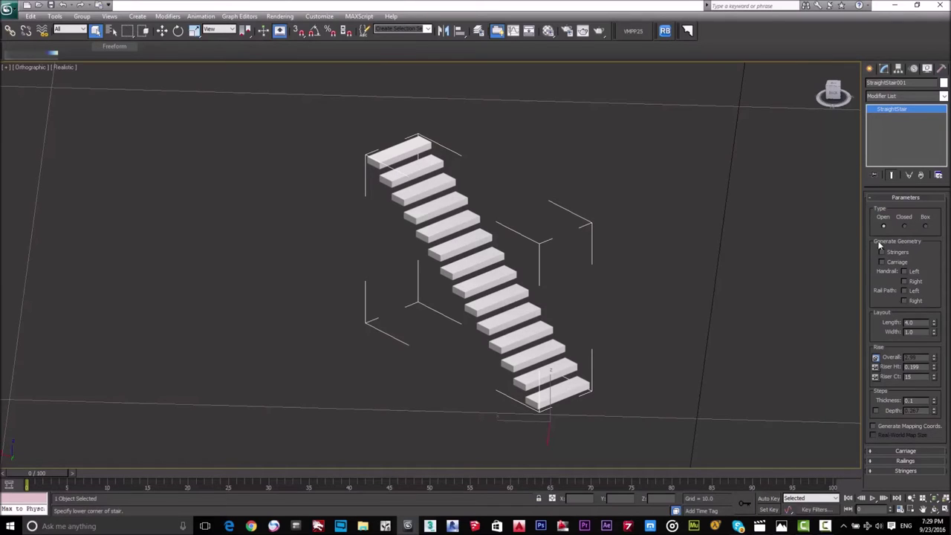
left_click(903, 291)
left_click(904, 300)
scroll(602, 297, "up", 3)
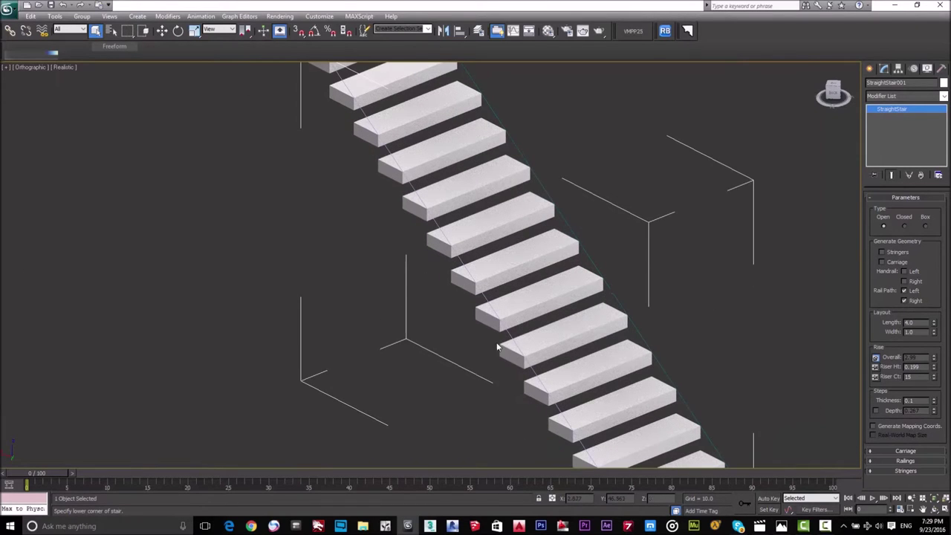
- Inspect the right rail path, reselect the stair and try adjusting the offset in its railing parameters
left_click(617, 297)
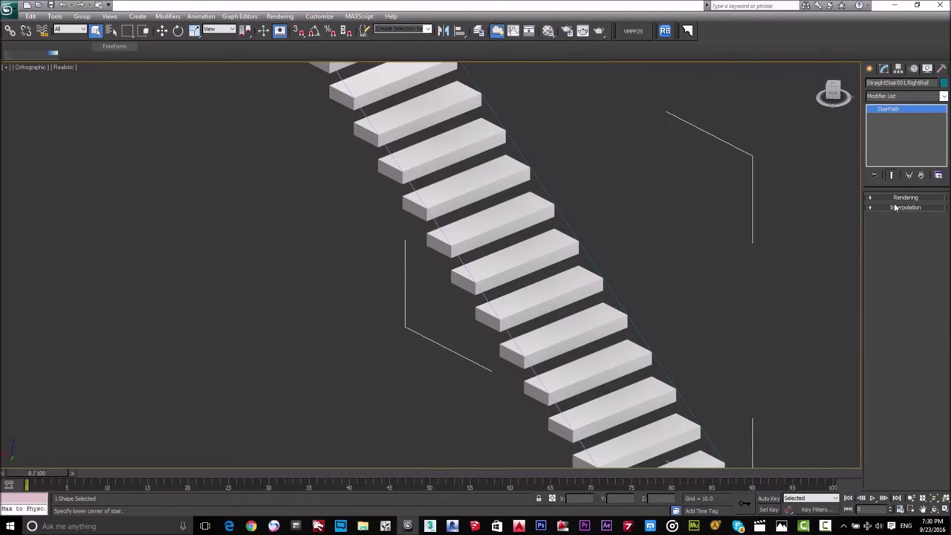
left_click(574, 277)
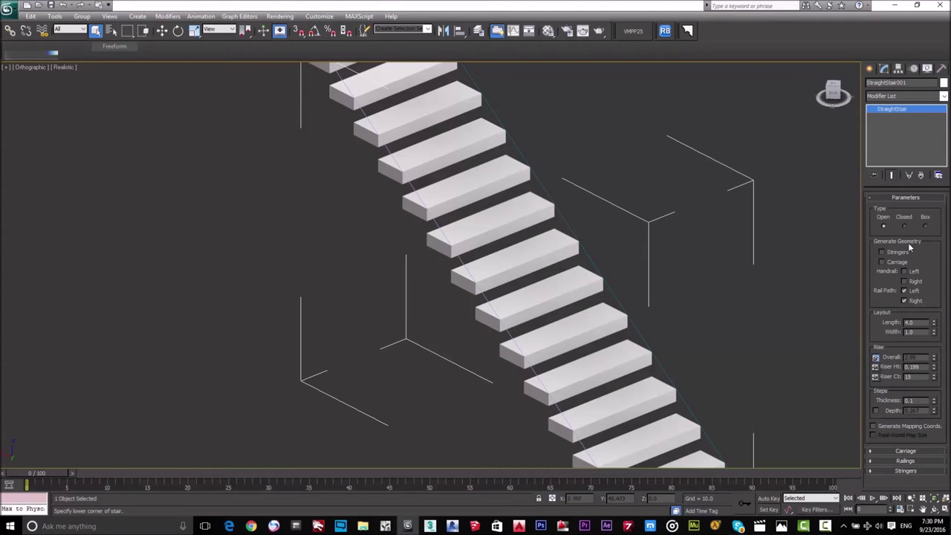
left_click(906, 197)
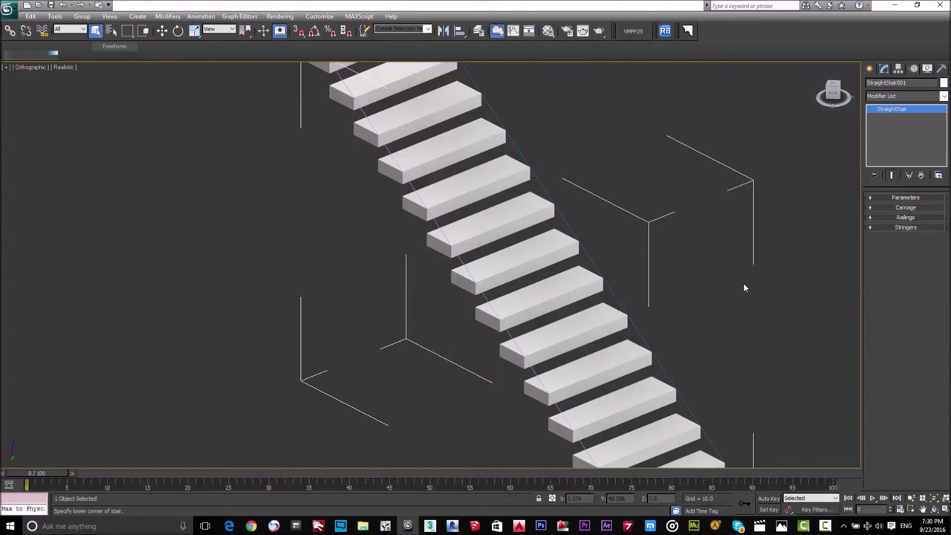
left_click(898, 216)
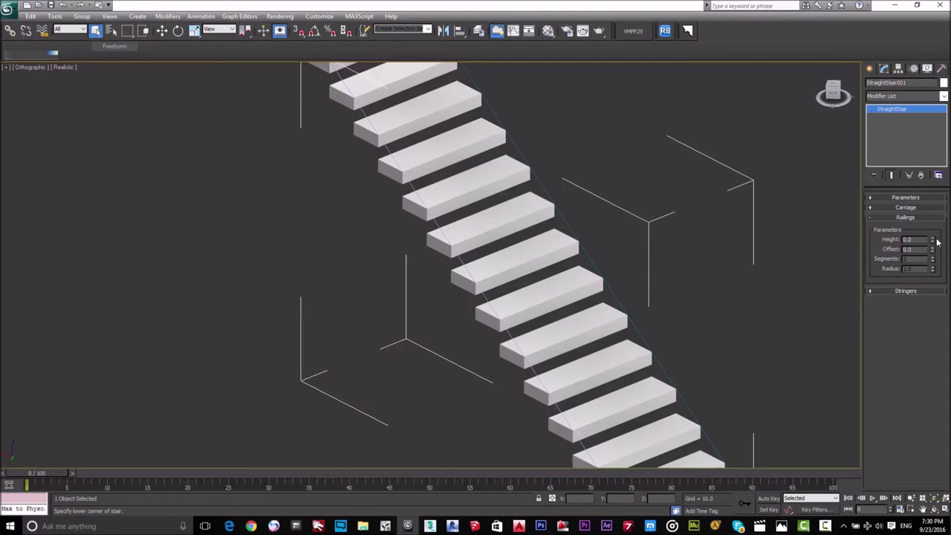
scroll(768, 271, "down", 3)
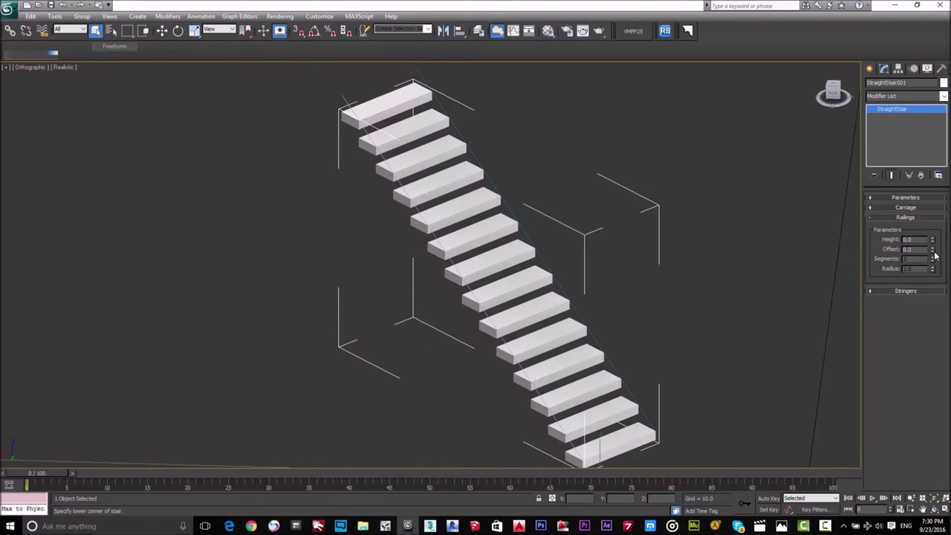
left_click_drag(935, 256, 935, 168)
right_click(935, 168)
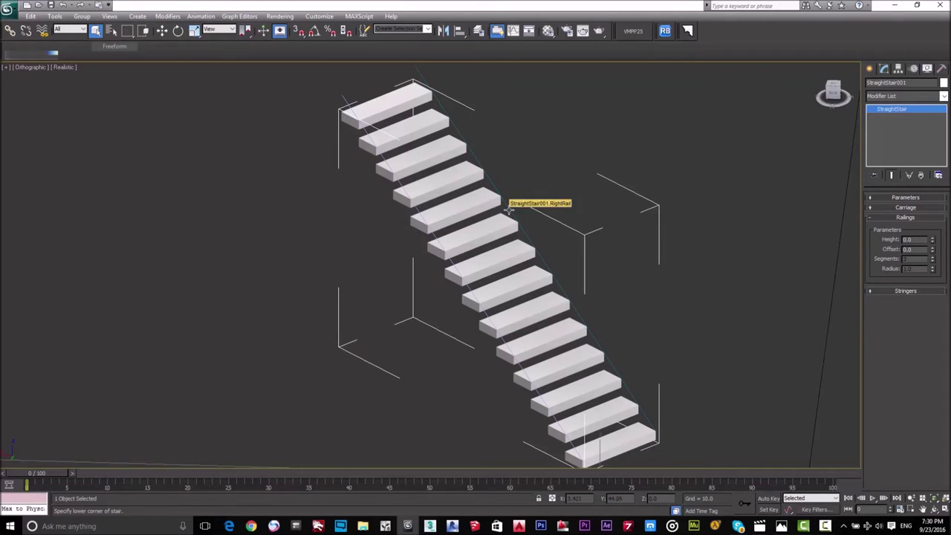
- Start the Railing tool from the AEC Extended object category
left_click(870, 68)
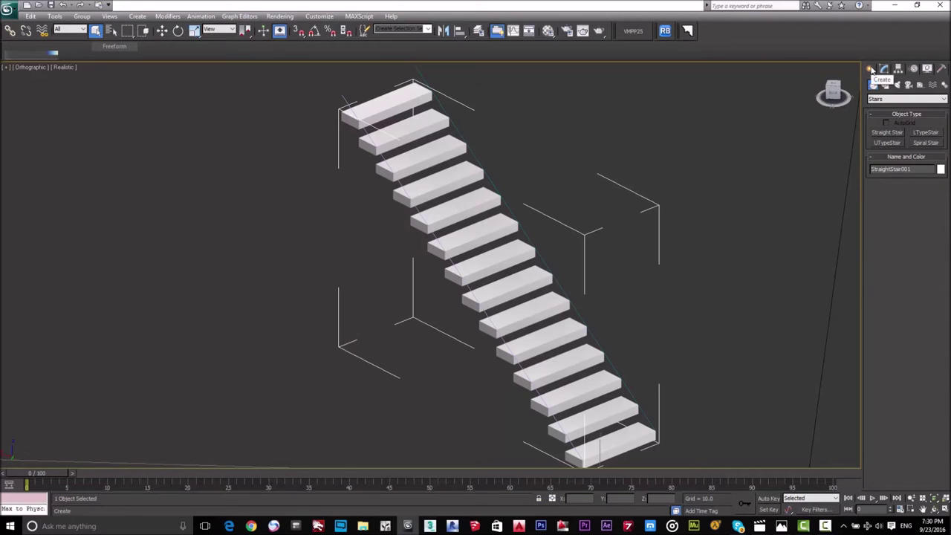
left_click(897, 101)
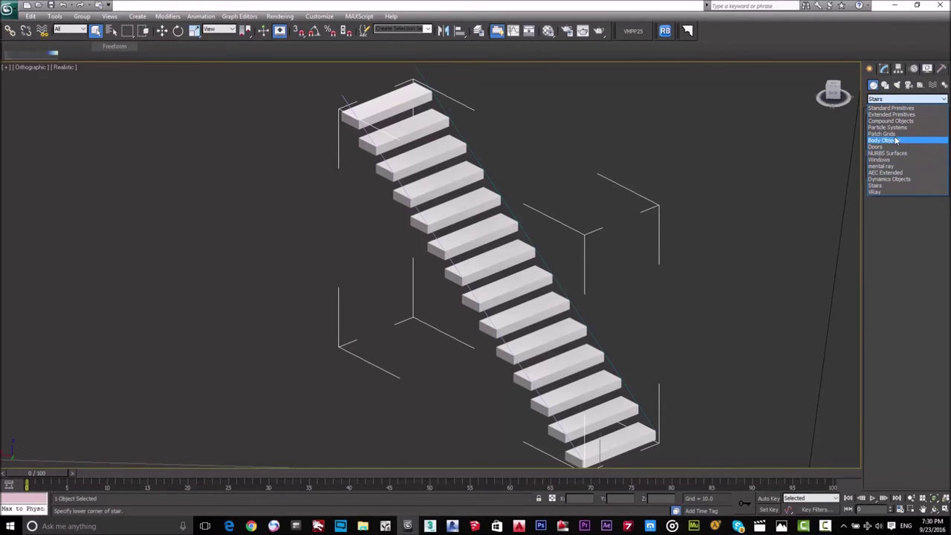
left_click(905, 177)
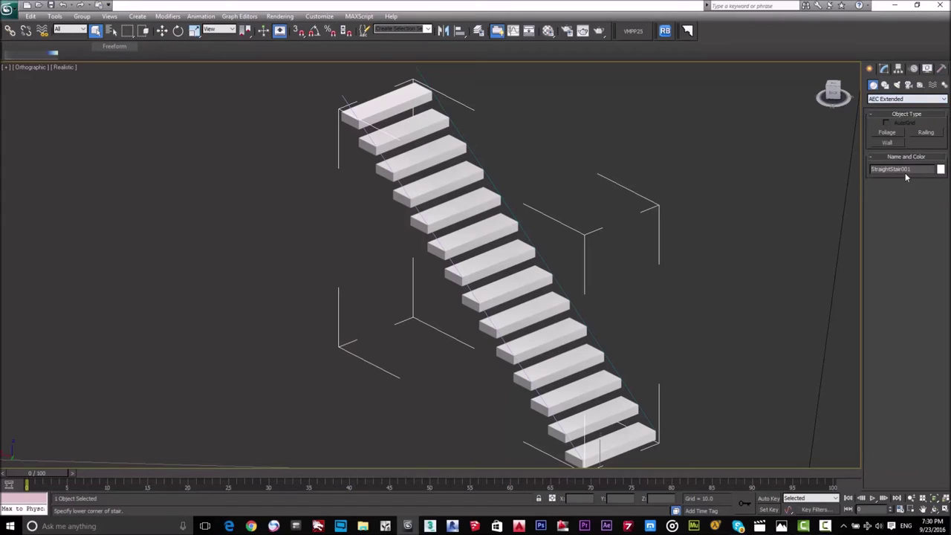
left_click(924, 134)
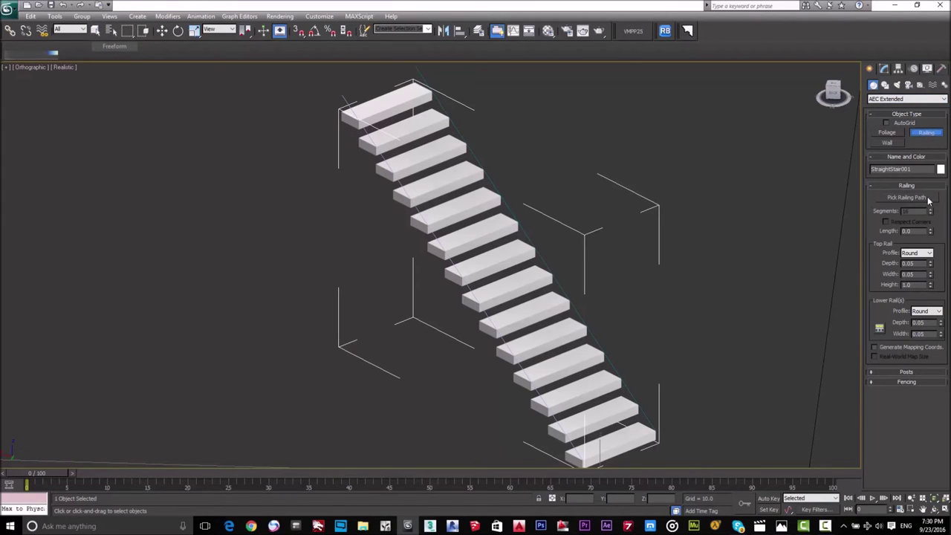
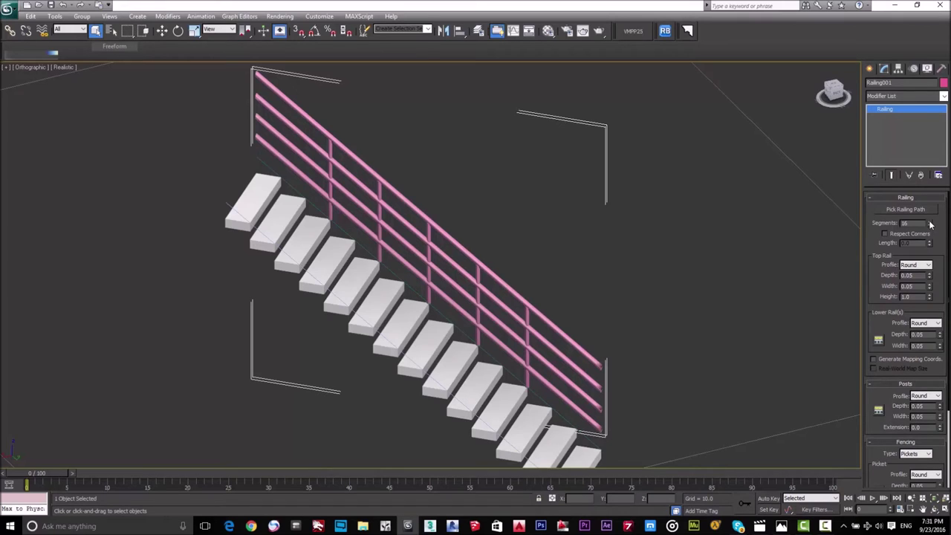
- Reduce the railing's segments to 1
mouse_move(929, 225)
left_mouse_down()
mouse_move(922, 0)
mouse_move(934, 227)
left_mouse_up()
right_click(930, 225)
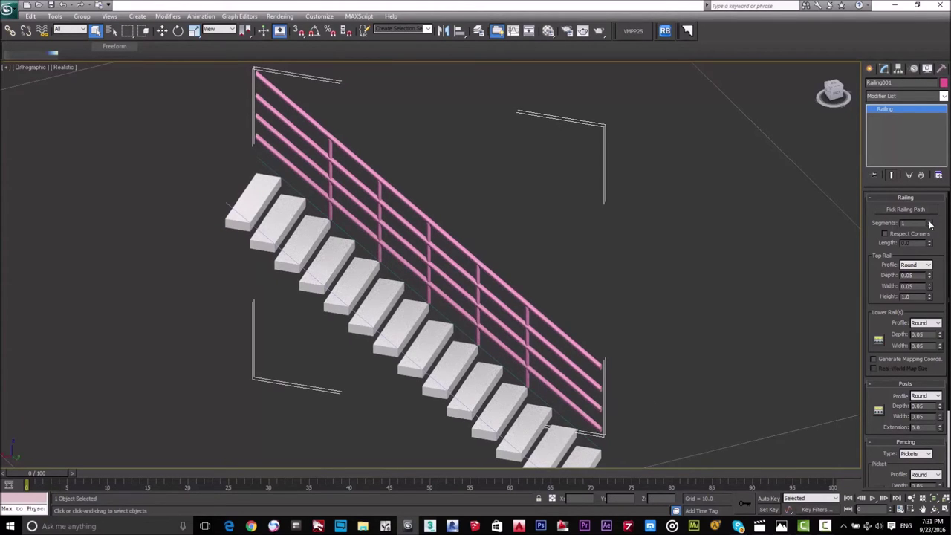
- Try the Square profile on the railing's top rail and return it to Round
left_click(918, 266)
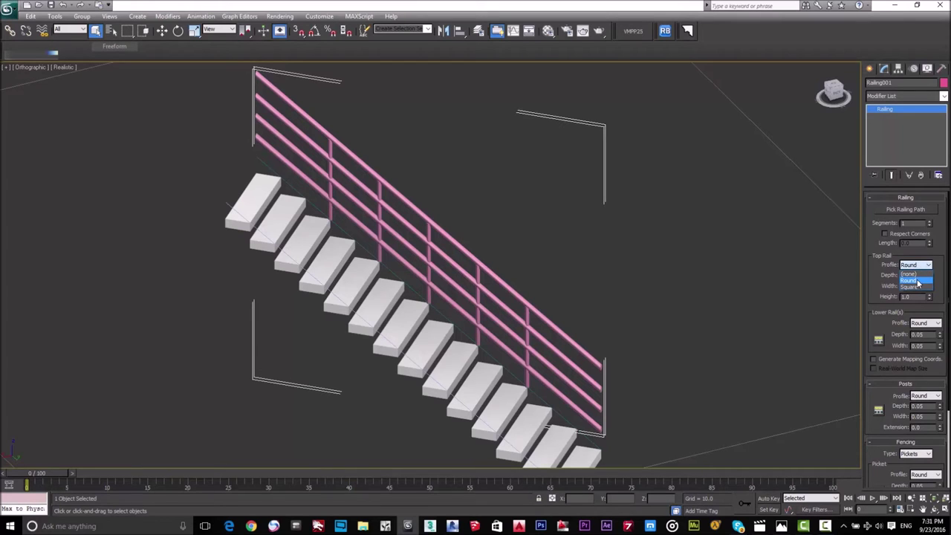
left_click(921, 288)
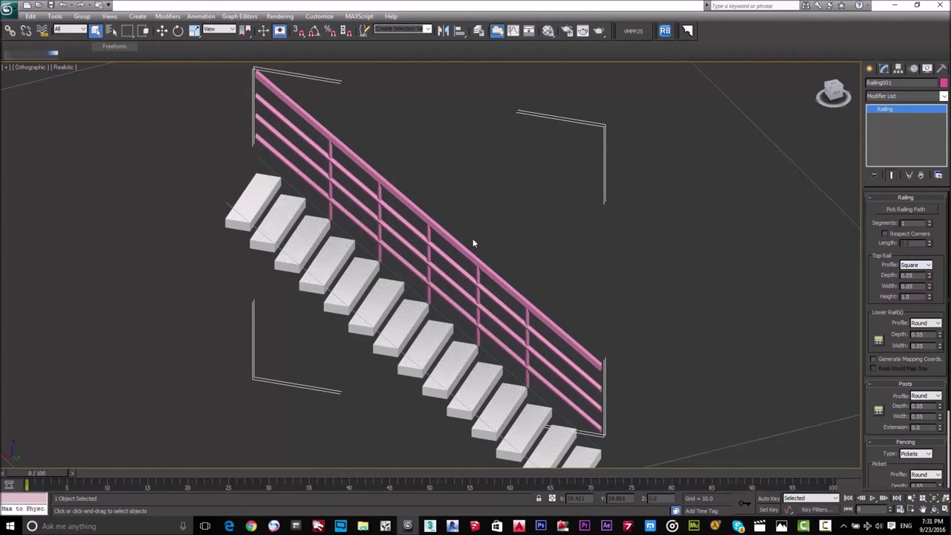
scroll(472, 238, "up", 6)
scroll(603, 248, "up", 3)
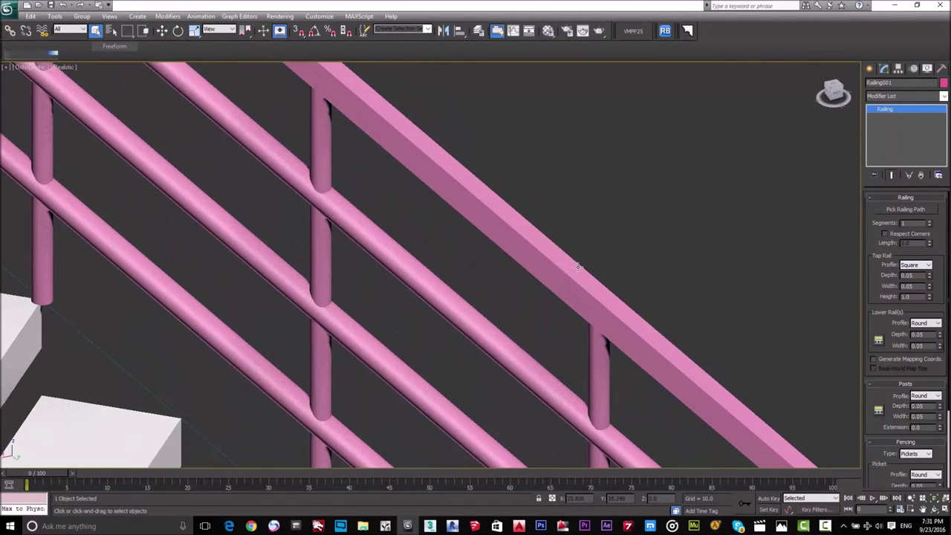
left_click(921, 269)
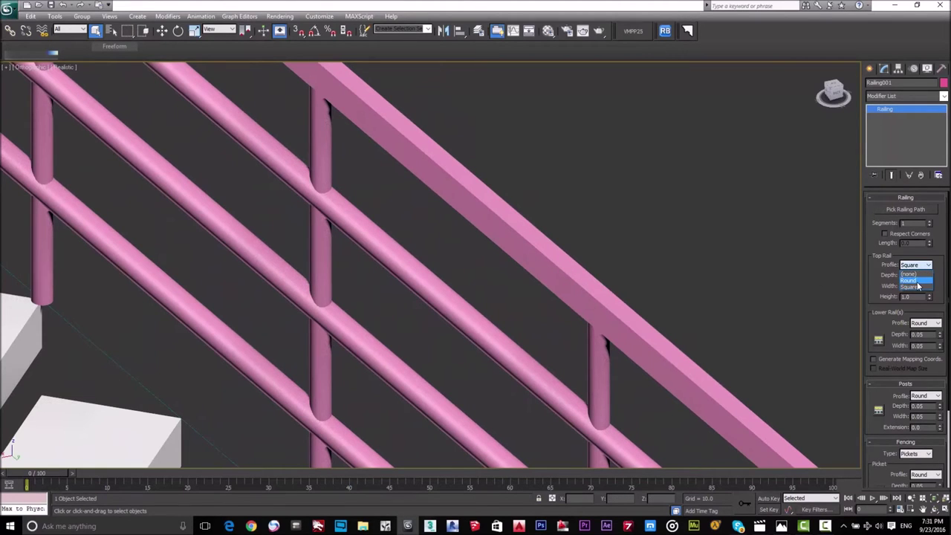
left_click(918, 282)
- Try adjusting the top rail's height, return it to 1.0, and select its depth value
scroll(551, 277, "down", 3)
middle_click_drag(613, 301, 608, 205)
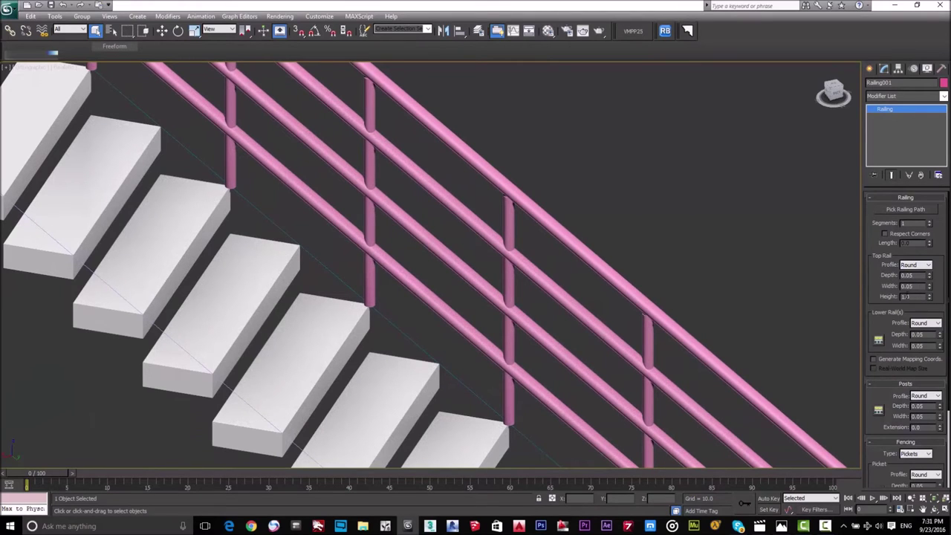
left_click_drag(930, 299, 909, 299)
double_click(908, 275)
scroll(635, 290, "down", 3)
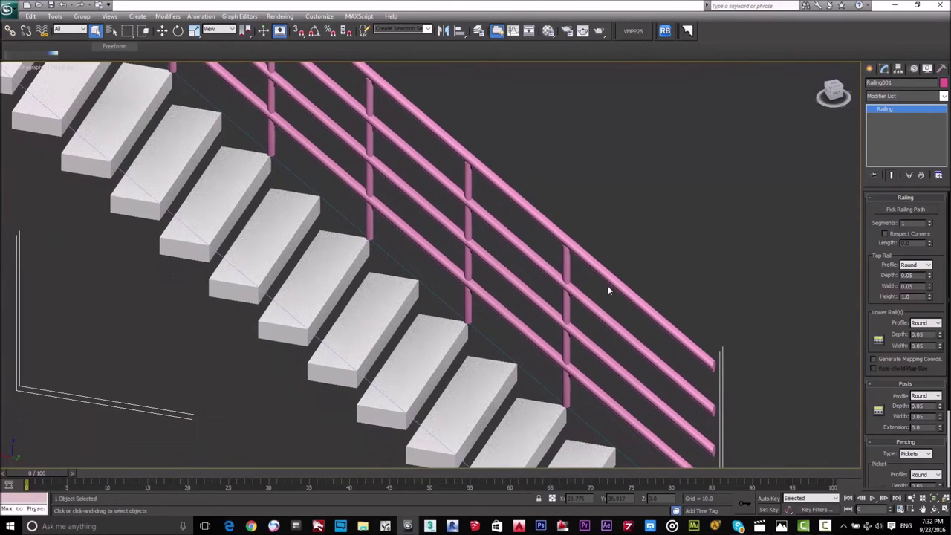
scroll(626, 290, "up", 4)
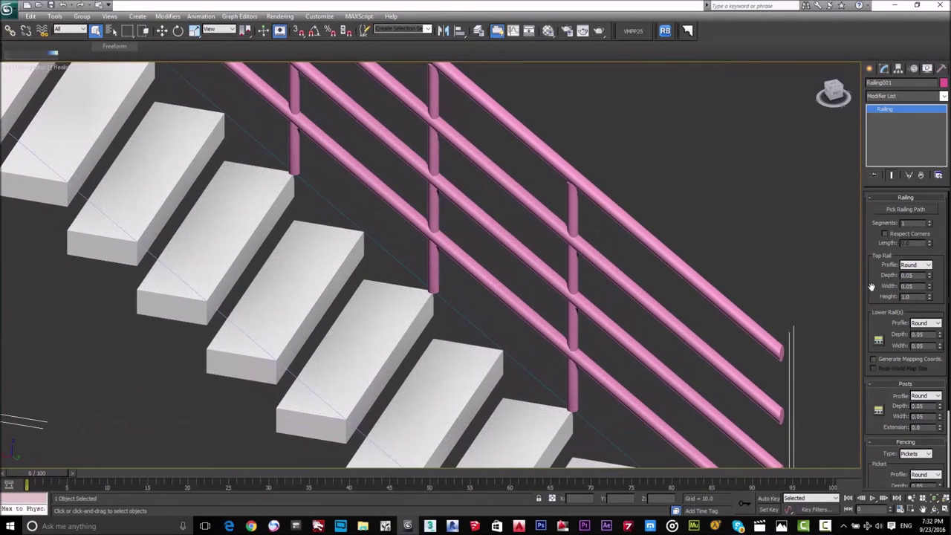
- Set the railing's top rail depth and width both to 0.1
left_click(921, 275)
type("1")
key("Return")
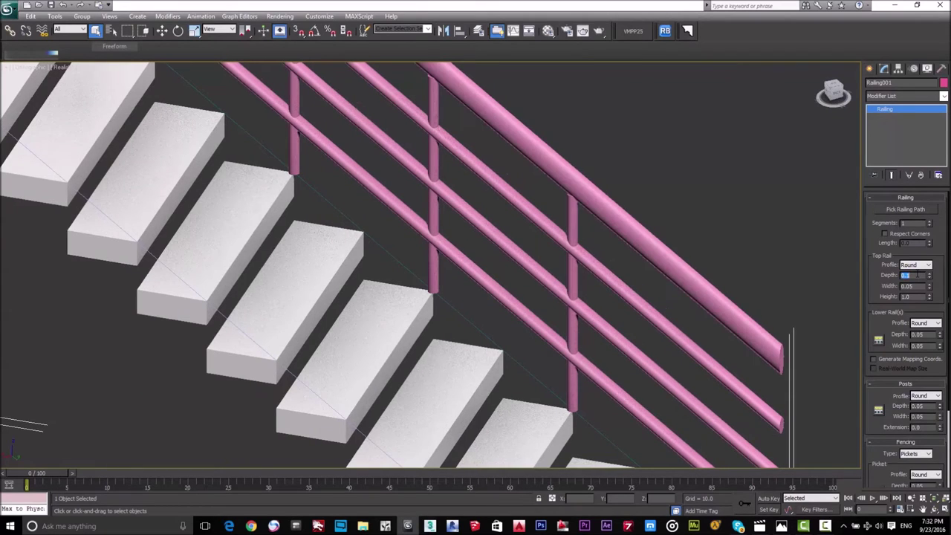
key("Tab")
type("0.1")
key("Return")
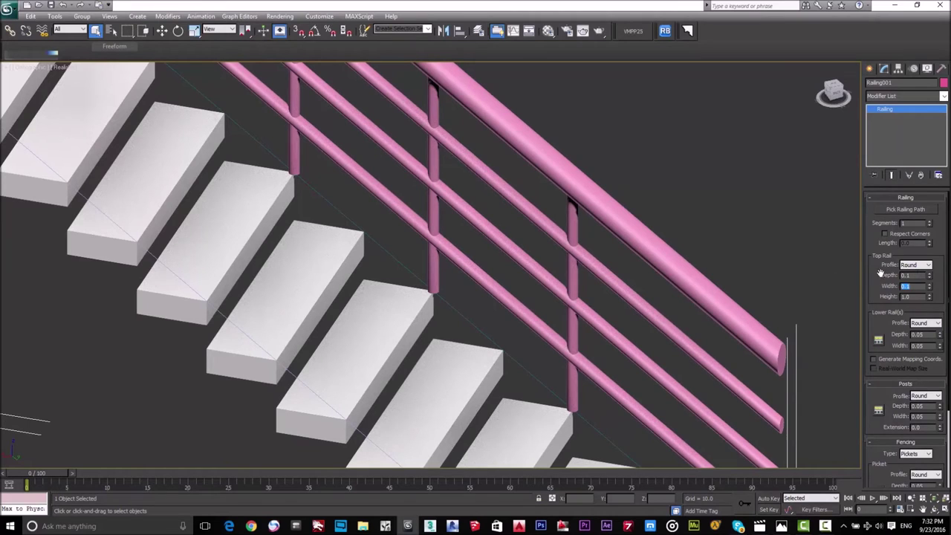
scroll(719, 300, "down", 4)
scroll(684, 290, "up", 2)
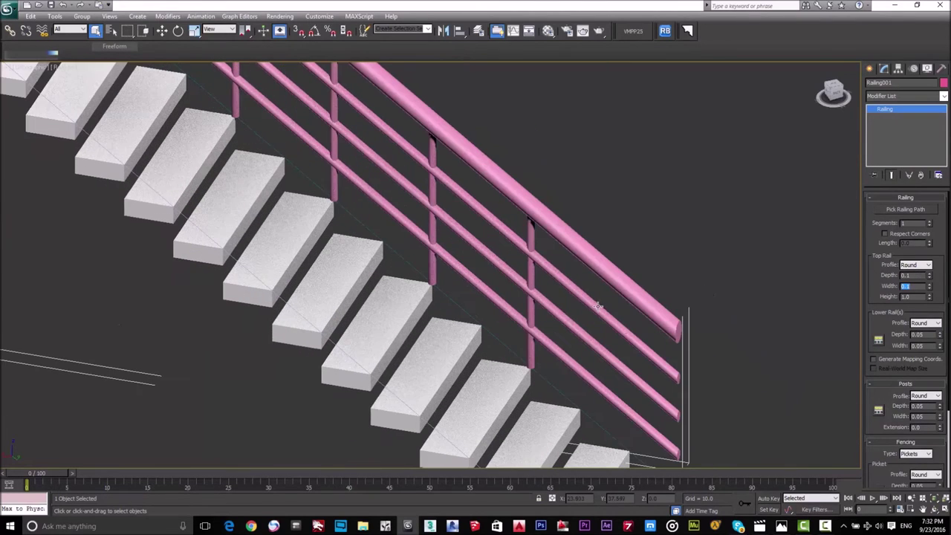
- Try the Square profile on the railing's lower rails and return it to Round
left_click_drag(884, 321, 888, 257)
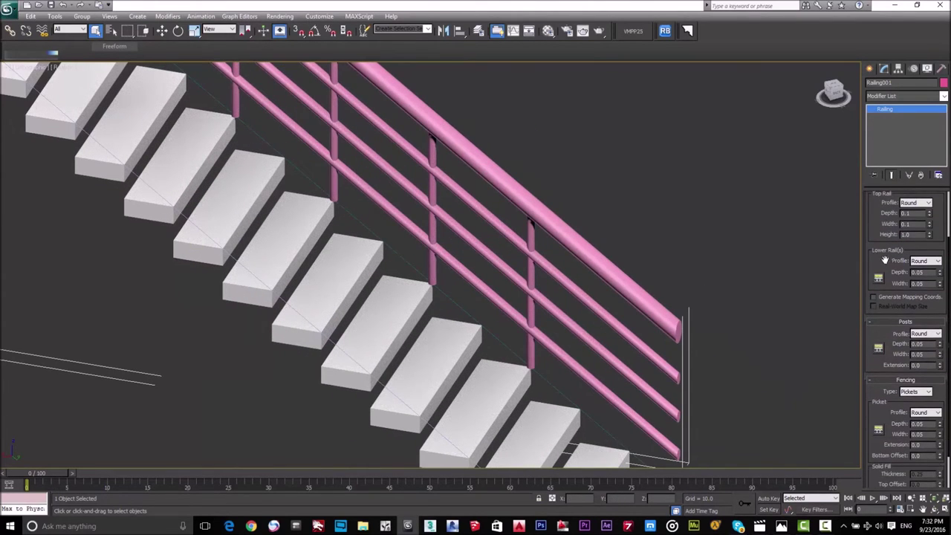
left_click(928, 263)
left_click(921, 283)
scroll(548, 298, "up", 6)
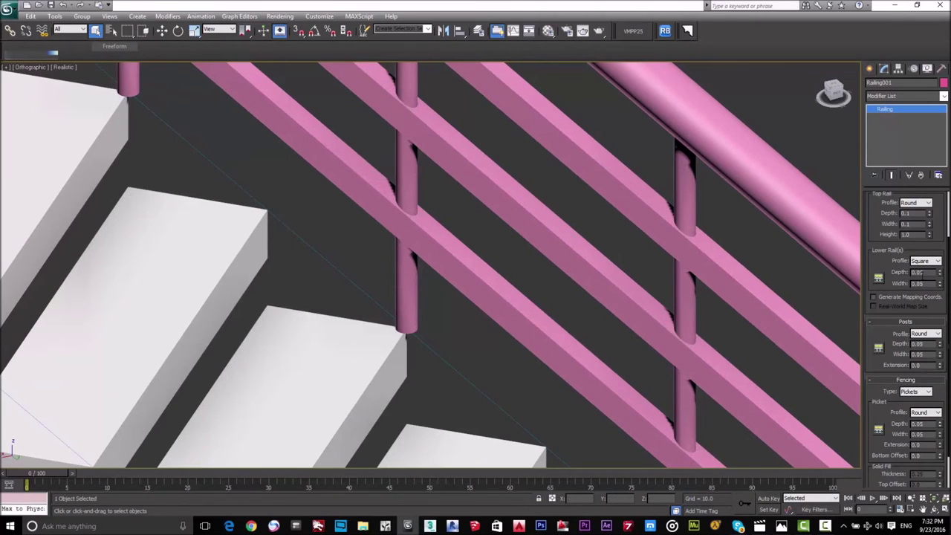
left_click(930, 334)
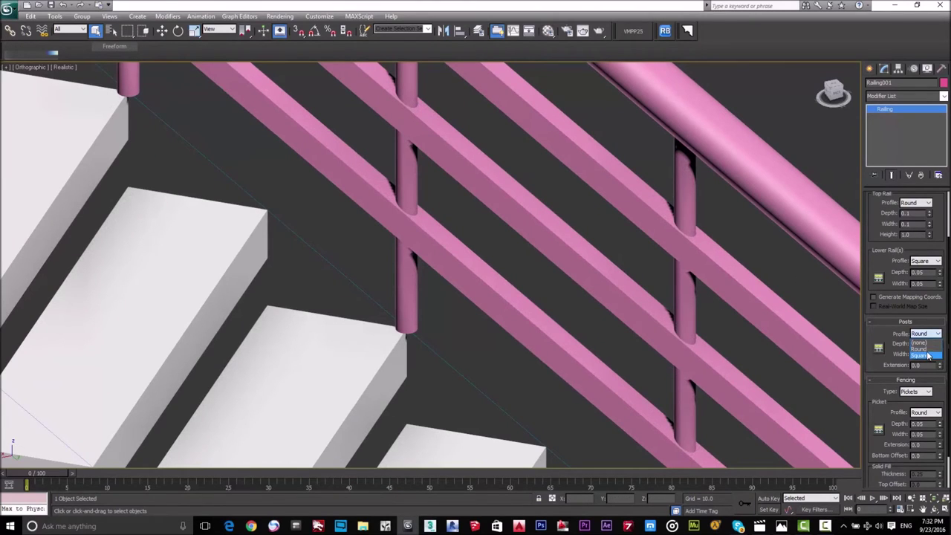
left_click(923, 265)
left_click(922, 262)
left_click(925, 277)
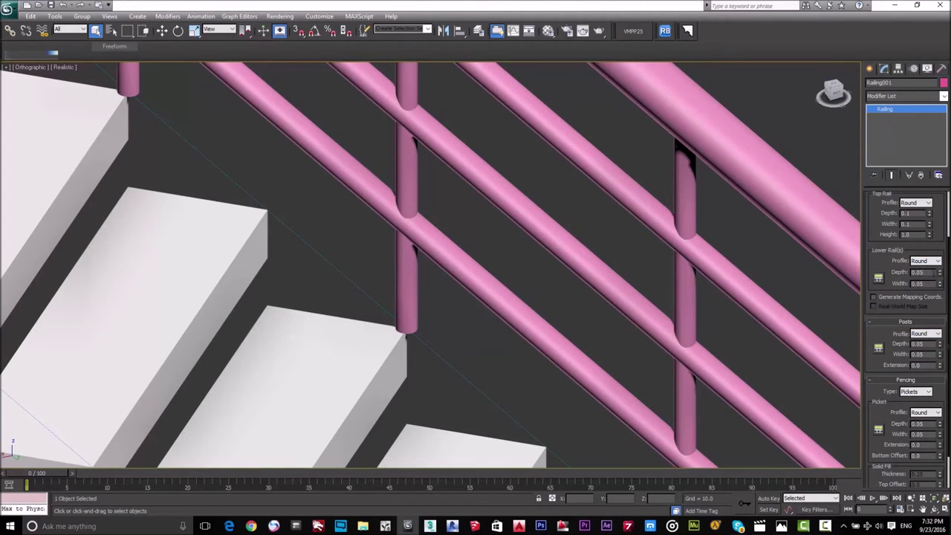
key("Tab")
scroll(891, 225, "up", 2)
scroll(890, 221, "down", 5)
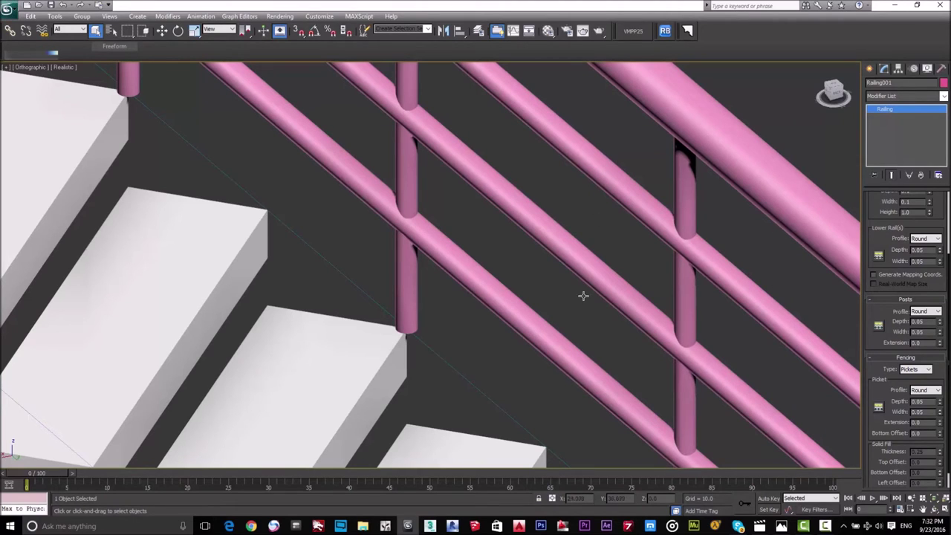
- Set the count of lower rails to 5 in the lower rail spacing settings
left_click(879, 256)
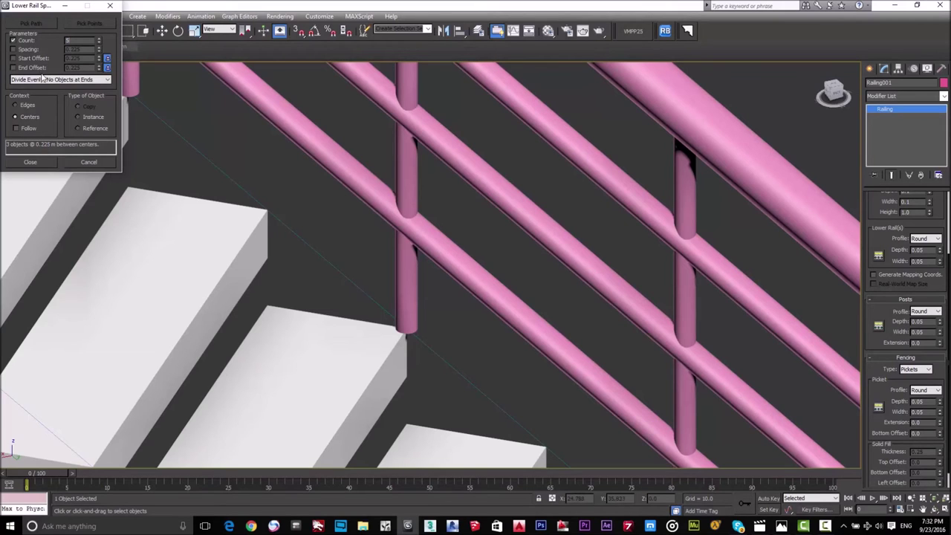
left_click(43, 162)
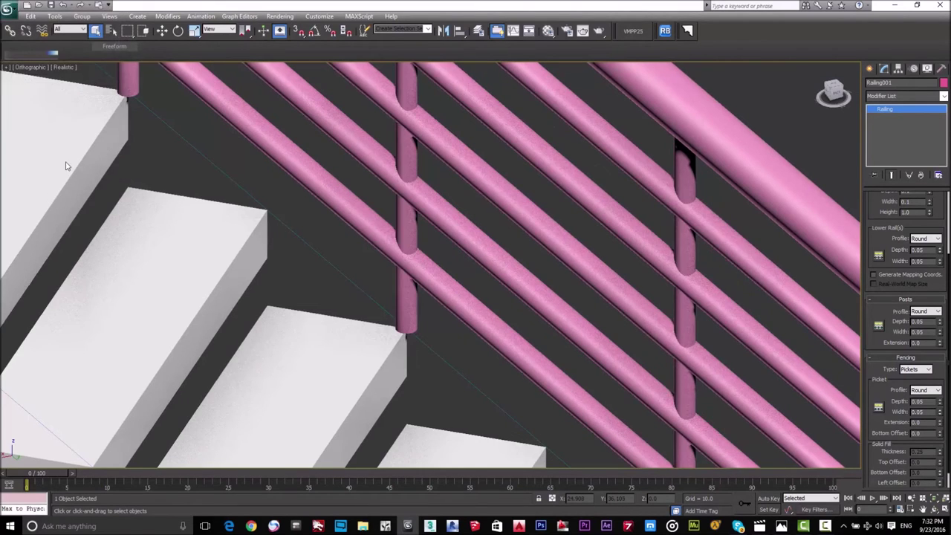
scroll(419, 198, "down", 5)
scroll(443, 217, "up", 2)
scroll(442, 216, "up", 2)
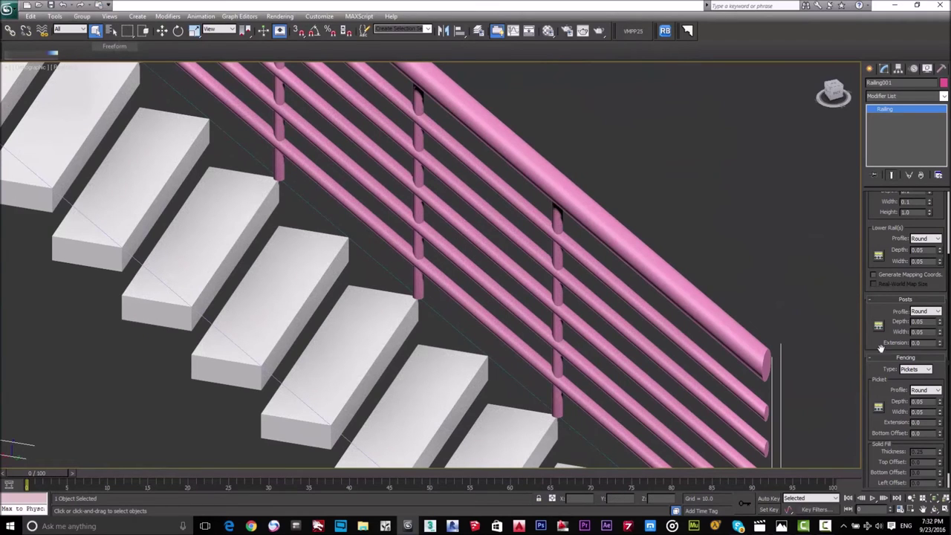
scroll(892, 343, "down", 1)
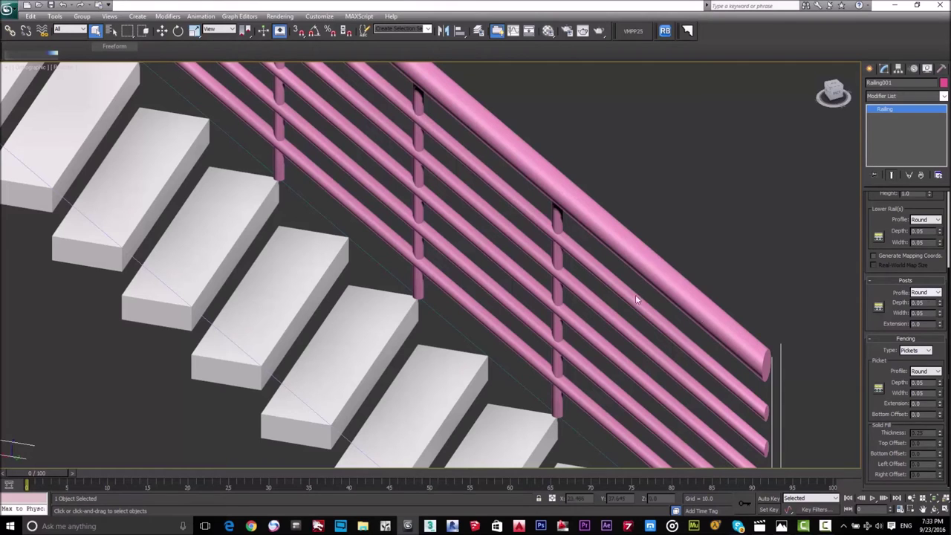
- Try the Square profile on the railing's posts and return it to Round
left_click(931, 293)
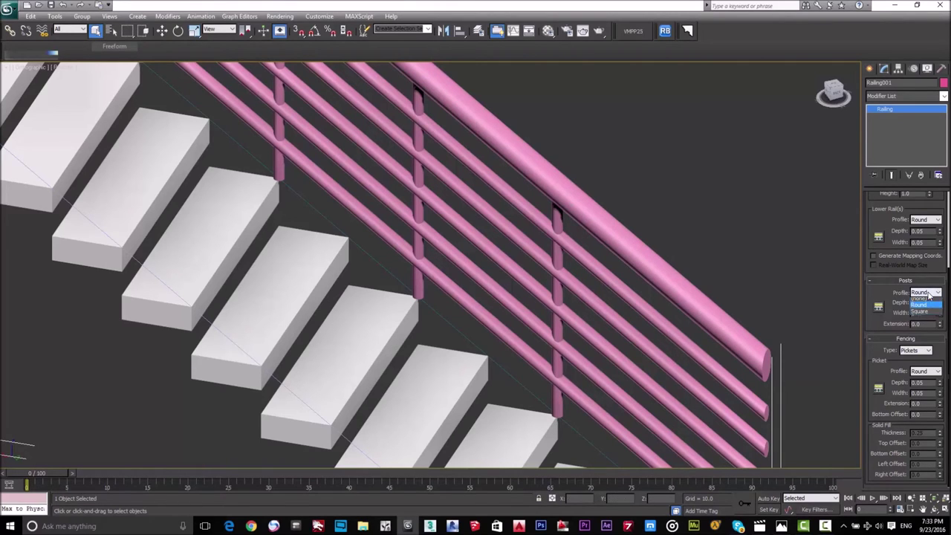
left_click(924, 313)
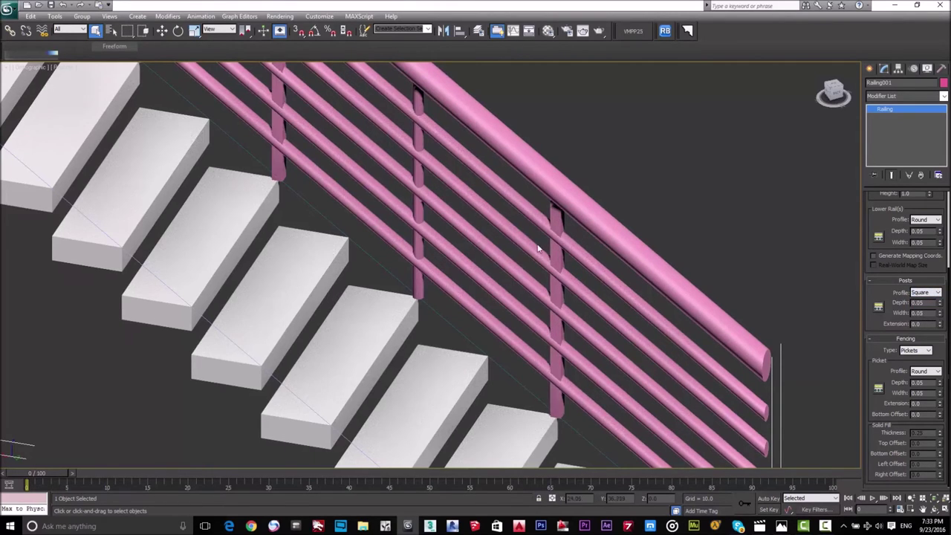
scroll(518, 214, "down", 6)
middle_click_drag(562, 250, 657, 322)
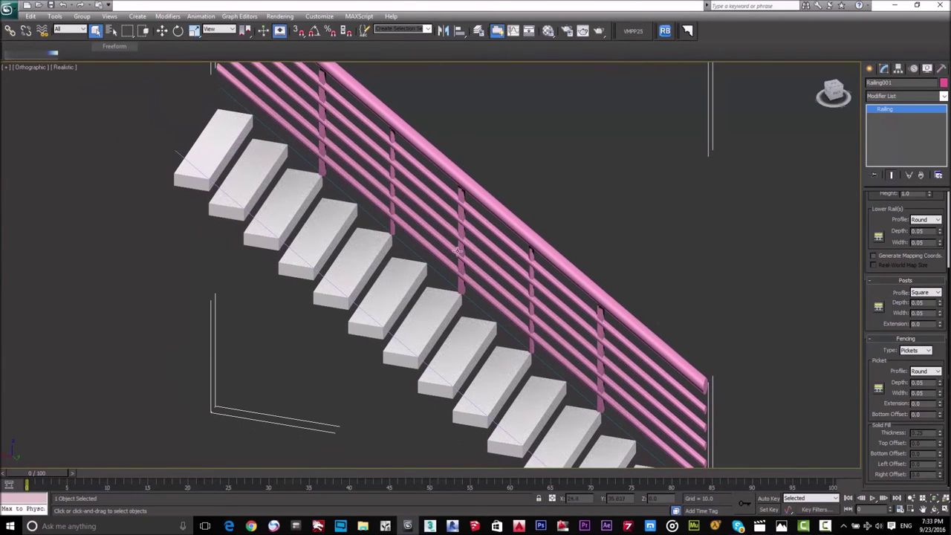
scroll(645, 291, "down", 2)
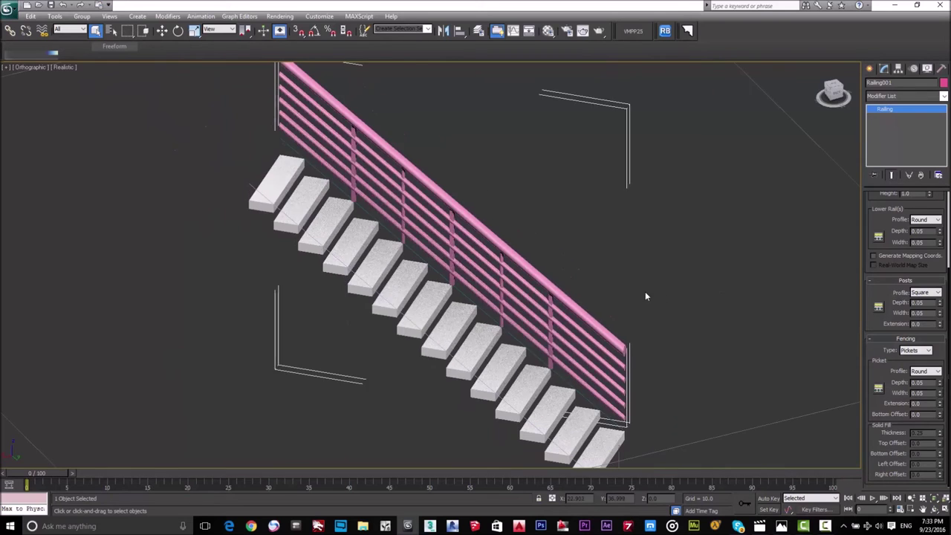
scroll(427, 195, "up", 8)
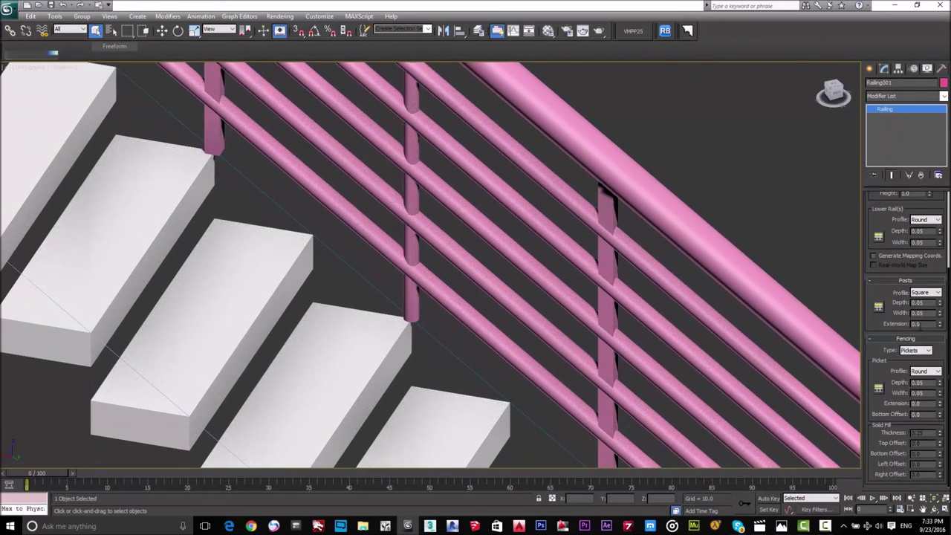
left_click(926, 292)
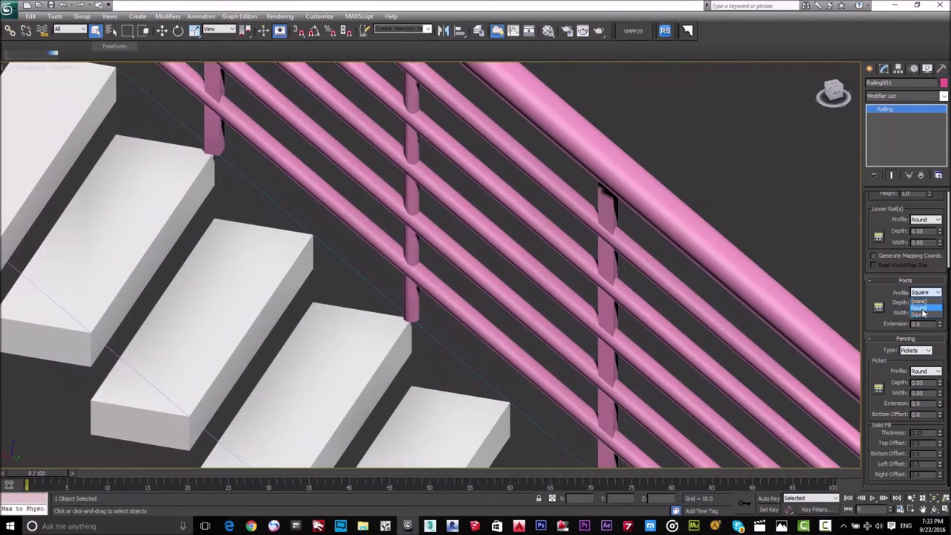
left_click(925, 304)
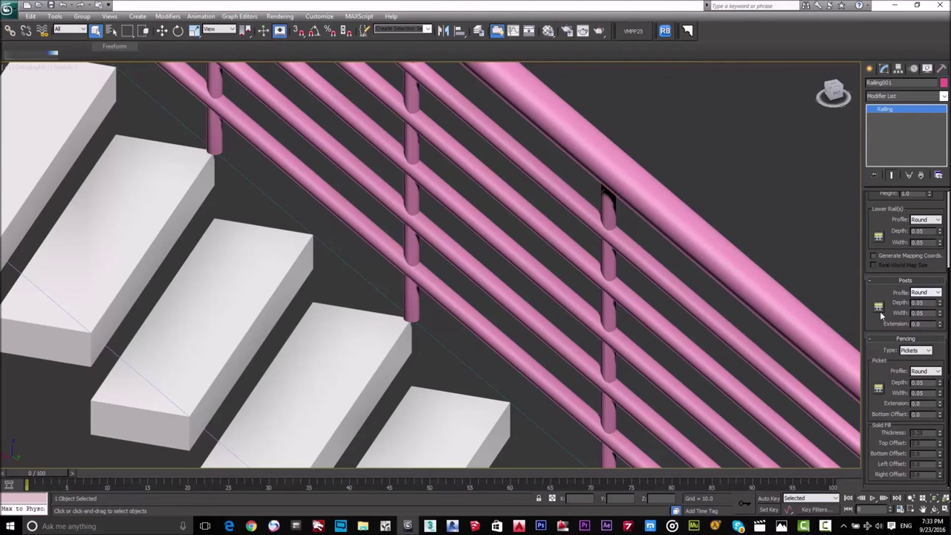
- Set the post count to 2 in the post spacing settings
scroll(789, 328, "down", 3)
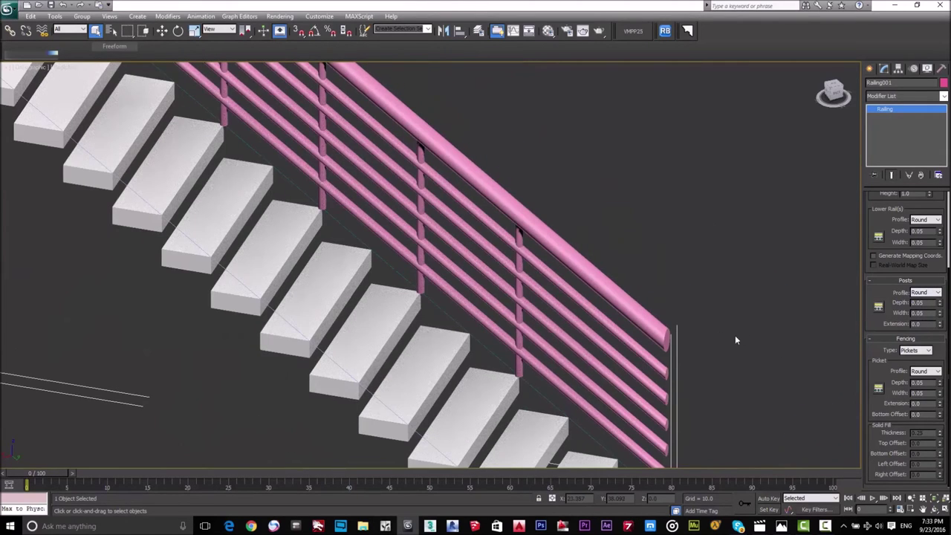
middle_click_drag(735, 338, 786, 361)
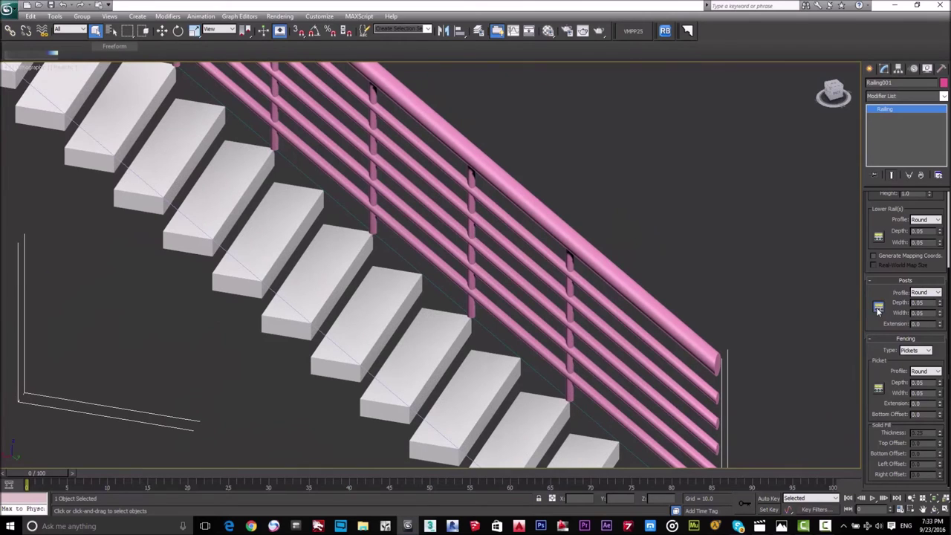
left_click(878, 306)
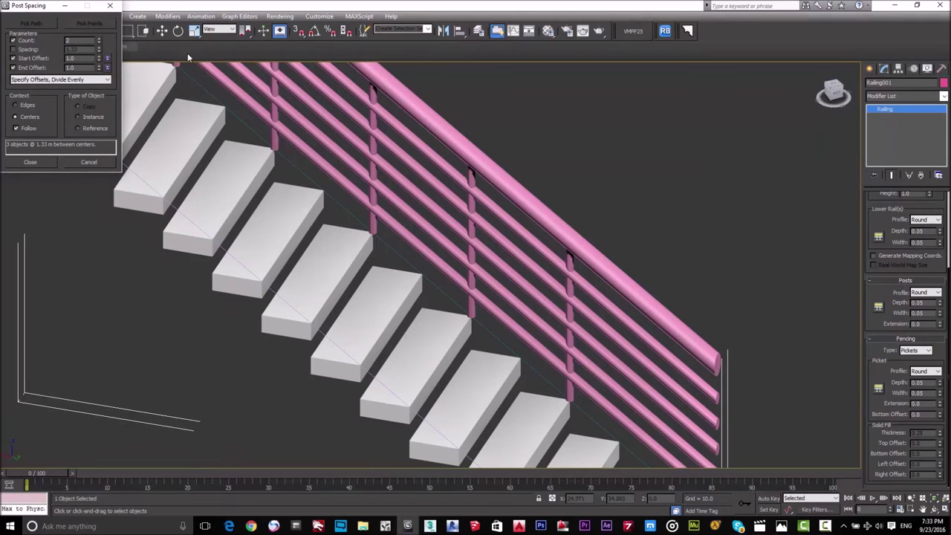
left_click(29, 162)
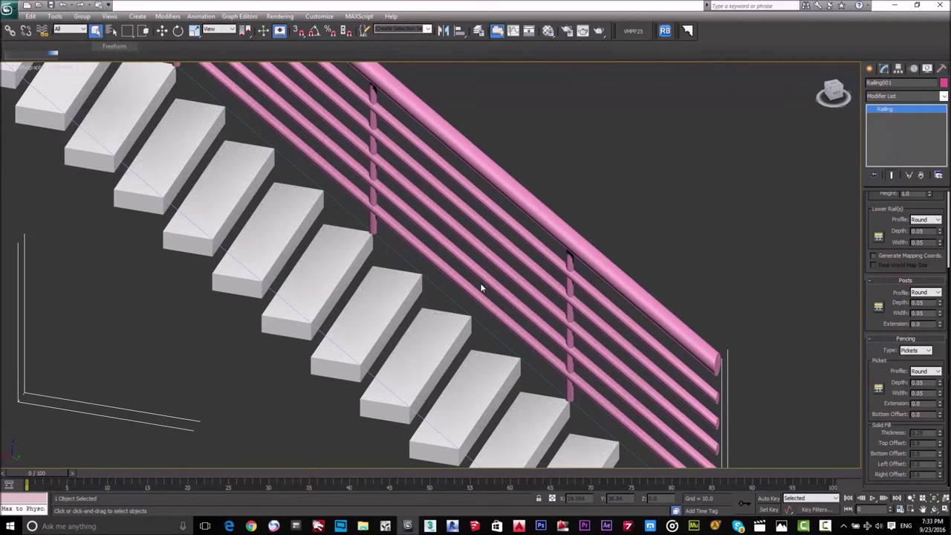
scroll(480, 283, "down", 5)
middle_click_drag(487, 286, 526, 316)
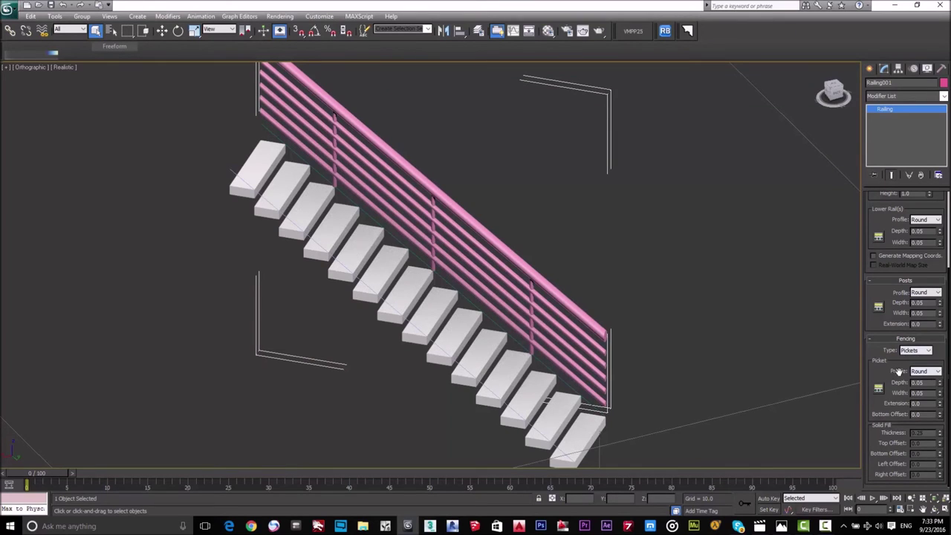
- Keep the pickets Round with depth and width of 0.1, and set the picket count to 4
left_click(930, 371)
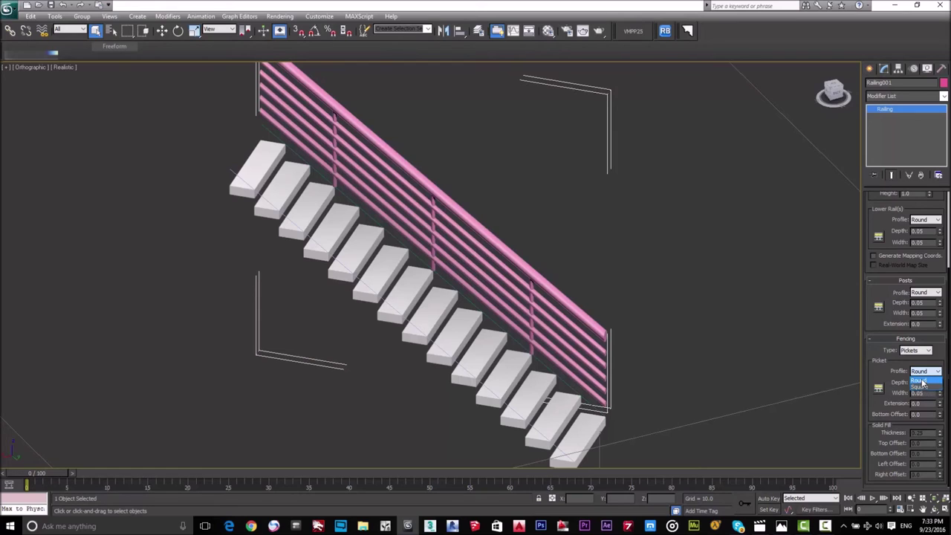
left_click(928, 381)
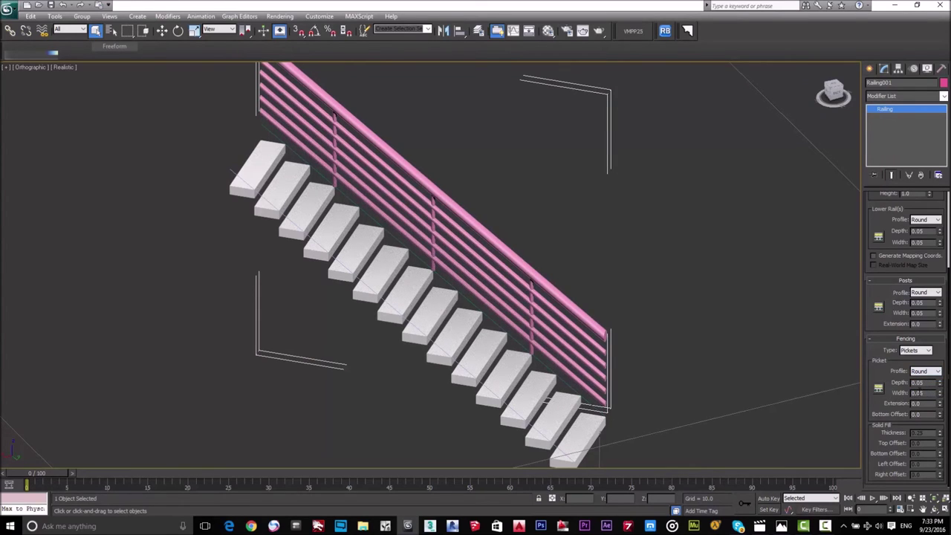
double_click(930, 383)
type("0.1")
key("Tab")
key("BackSpace")
type("0.1")
key("Return")
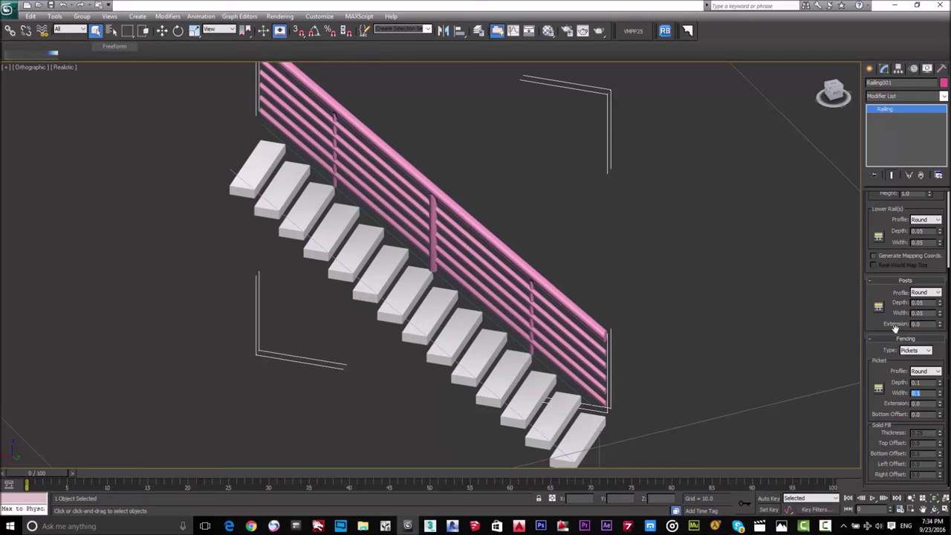
left_click(878, 388)
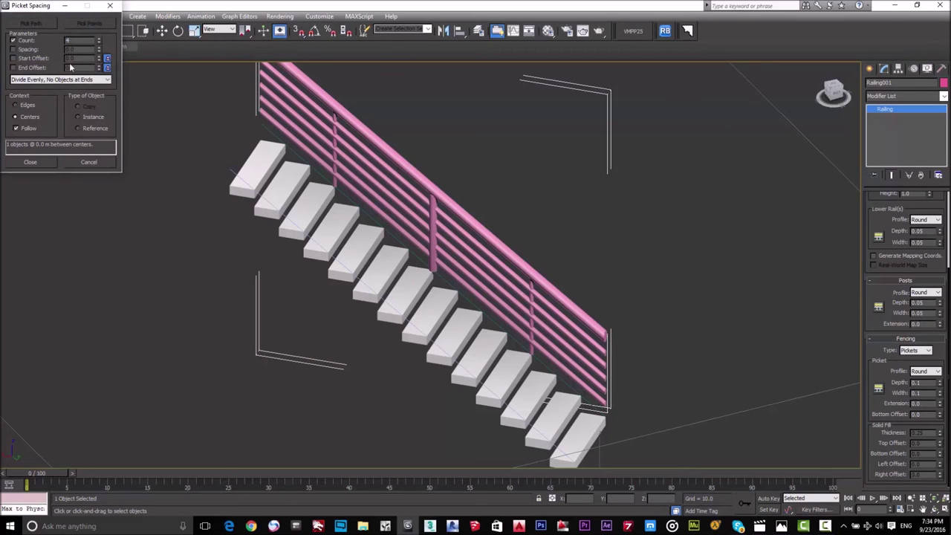
left_click(27, 162)
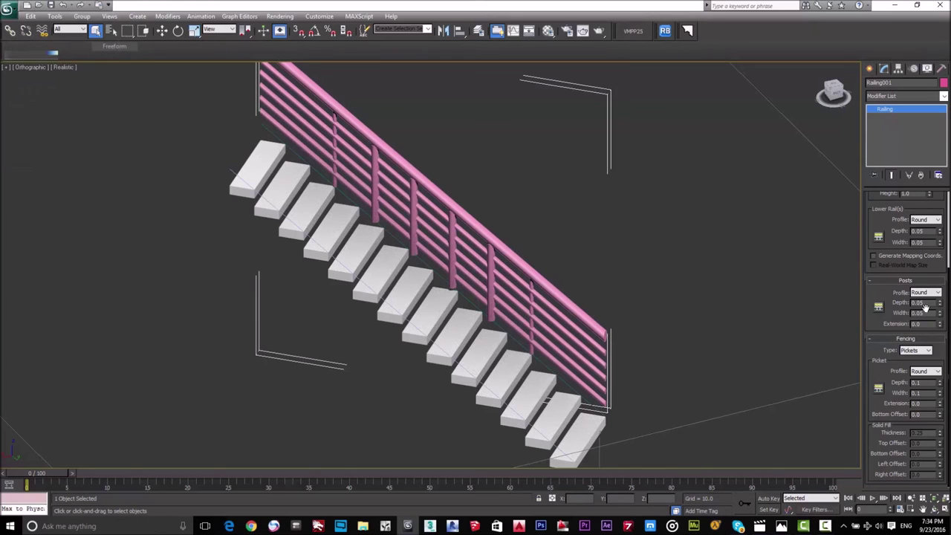
- Set the depth and width of the railing's posts both to 0.1
mouse_move(940, 304)
left_mouse_down()
mouse_move(942, 290)
mouse_move(941, 300)
left_mouse_up()
double_click(925, 304)
type(".1")
key("Tab")
type(".")
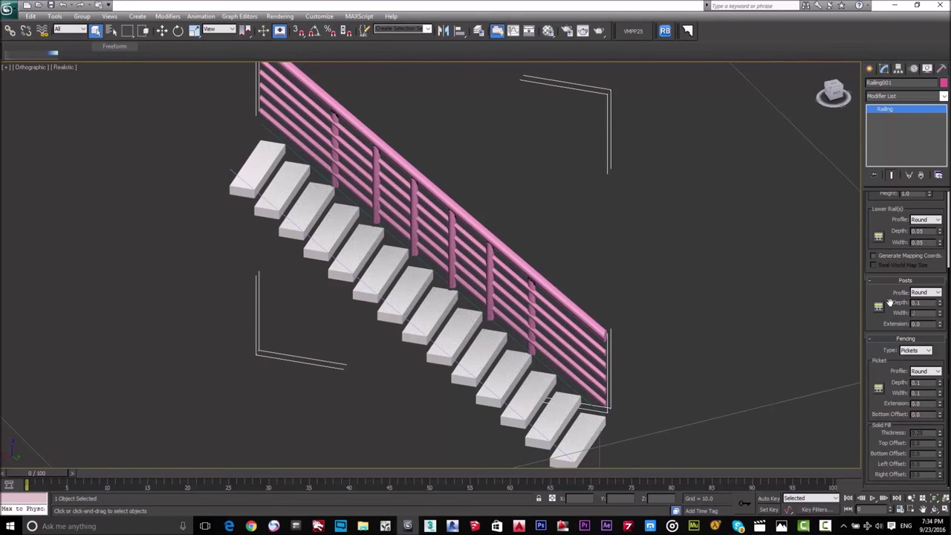
key("Tab")
middle_click_drag(556, 317, 552, 330)
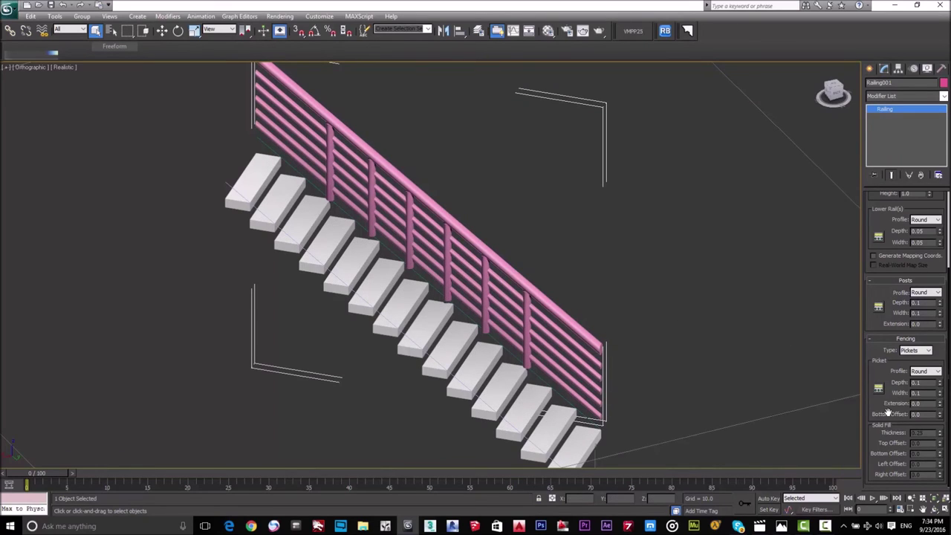
- Review the posts' spacing and offset settings, and inspect the whole railing and staircase from another angle
left_click_drag(891, 396, 895, 452)
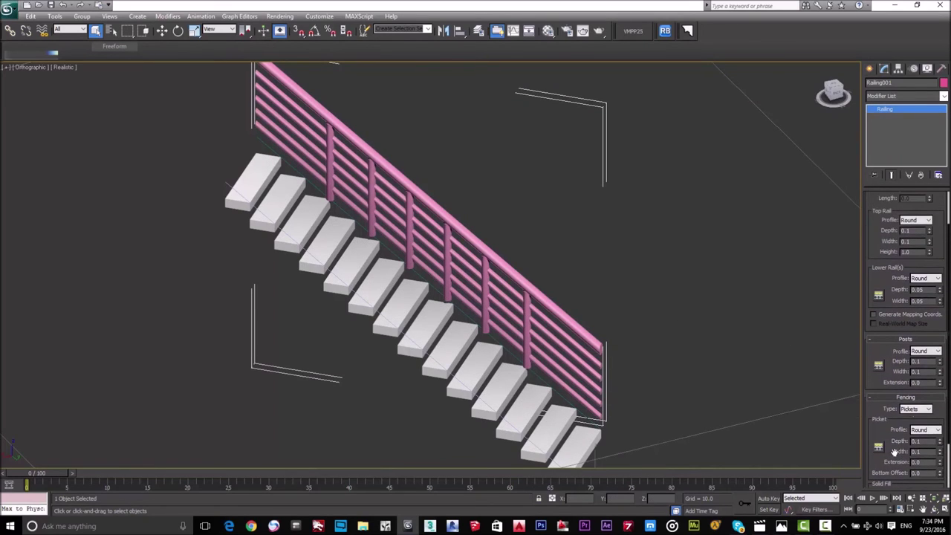
left_click(879, 367)
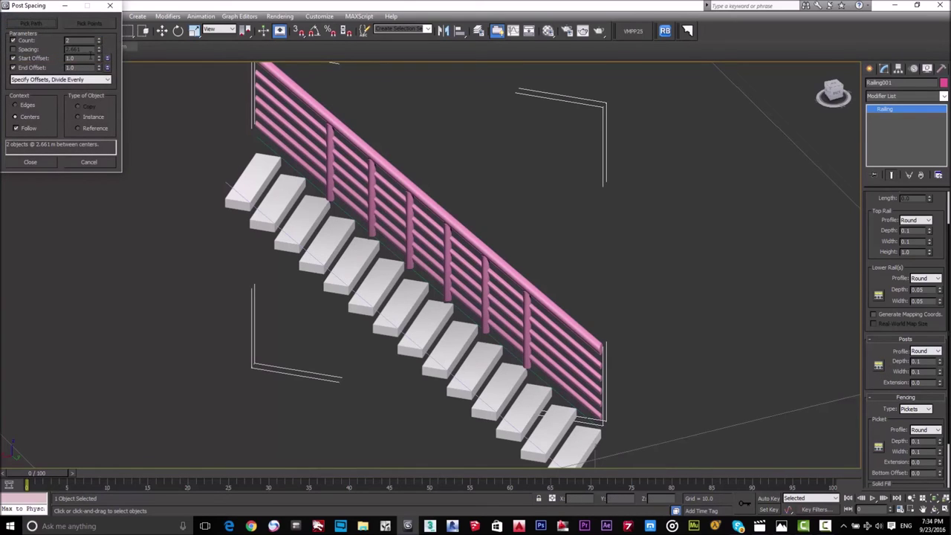
left_click(12, 58)
left_click(38, 162)
middle_click_drag(401, 223, 335, 215, "alt")
scroll(394, 253, "down", 4)
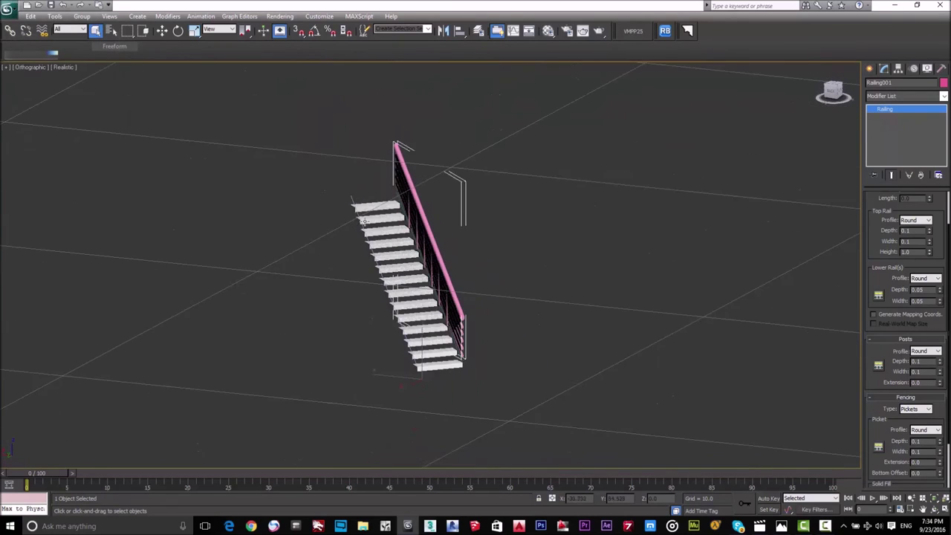
scroll(409, 249, "up", 2)
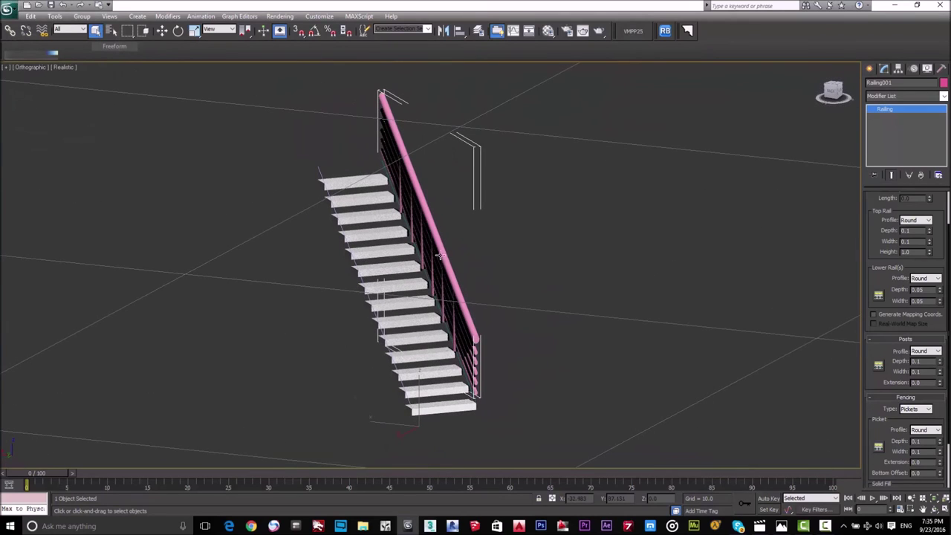
- Return to the object creation settings and examine closely how the railing's lower end meets the first treads
right_click(548, 247)
left_click(874, 69)
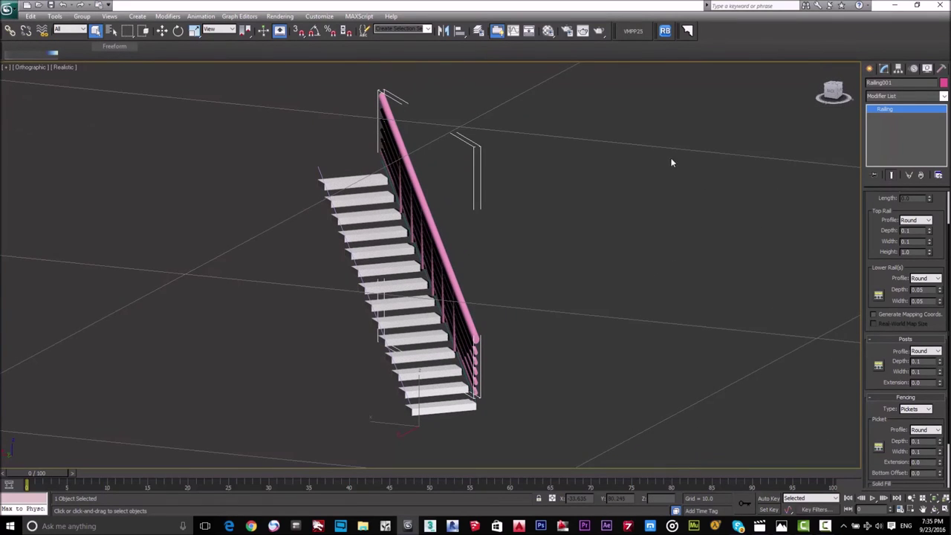
left_click(873, 67)
middle_click_drag(669, 208, 534, 248, "alt")
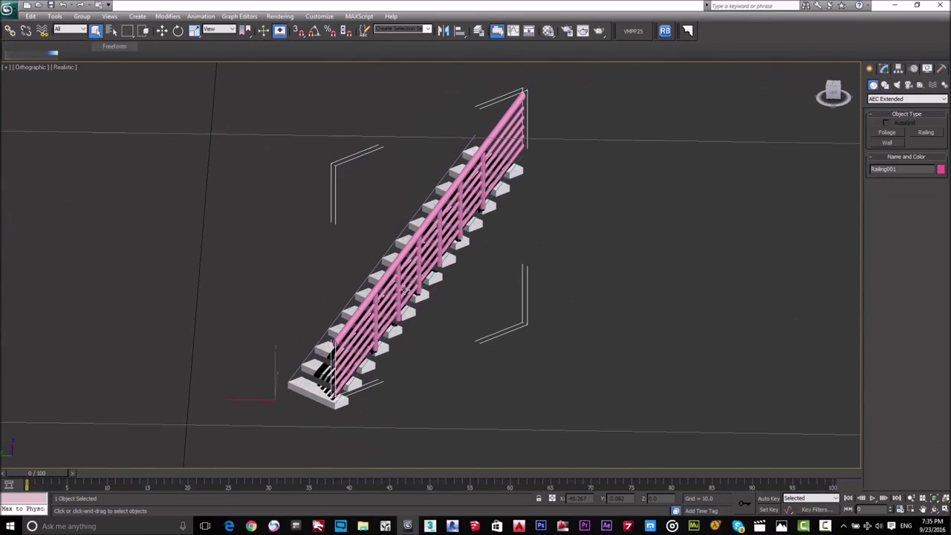
scroll(370, 357, "up", 6)
middle_click_drag(422, 256, 630, 53)
scroll(574, 174, "up", 3)
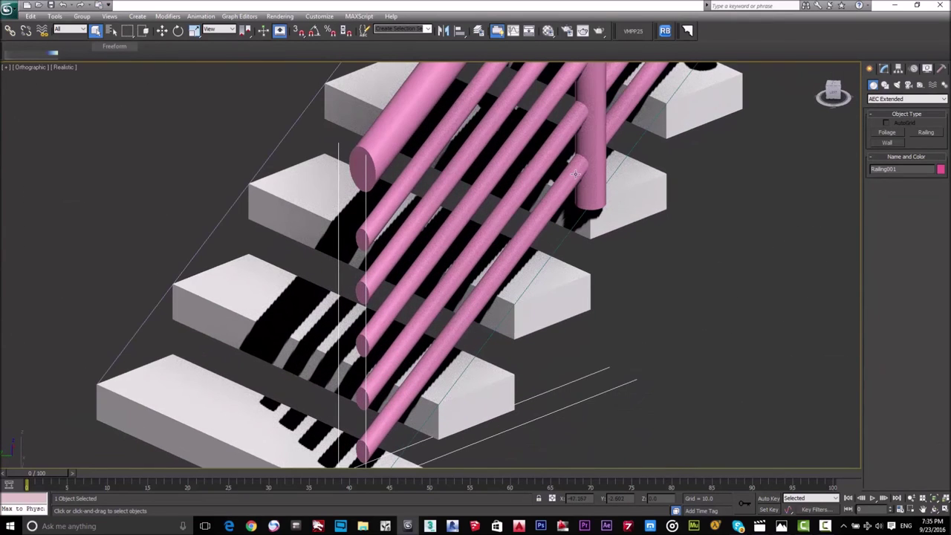
scroll(576, 172, "down", 5)
scroll(592, 177, "up", 3)
- Lower the railing slightly onto the treads and shift it a little inward along X from the stair's side edge
key("w")
mouse_move(141, 382)
left_mouse_down()
mouse_move(144, 411)
mouse_move(141, 395)
left_mouse_up()
middle_click_drag(123, 431, 196, 390, "alt")
scroll(195, 392, "down", 3)
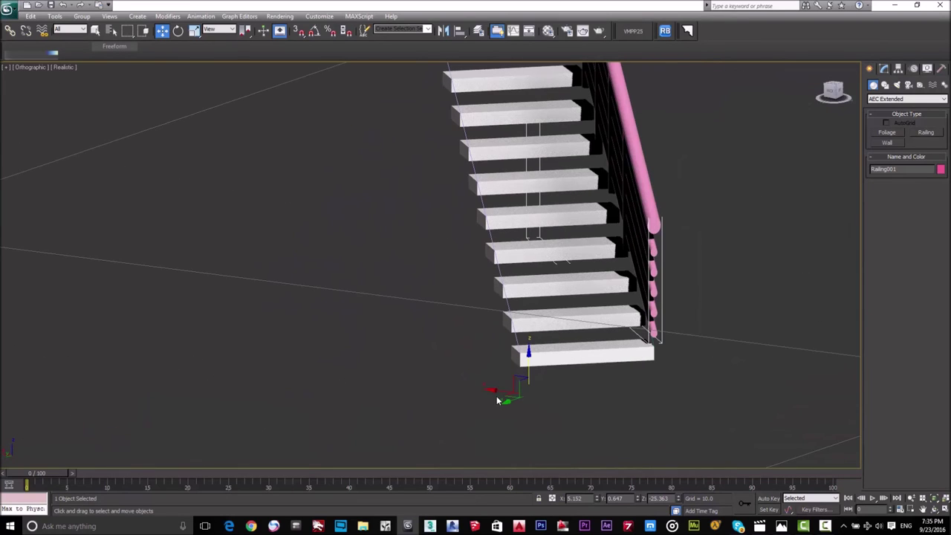
left_click_drag(496, 389, 491, 394)
middle_click_drag(491, 394, 401, 436, "alt")
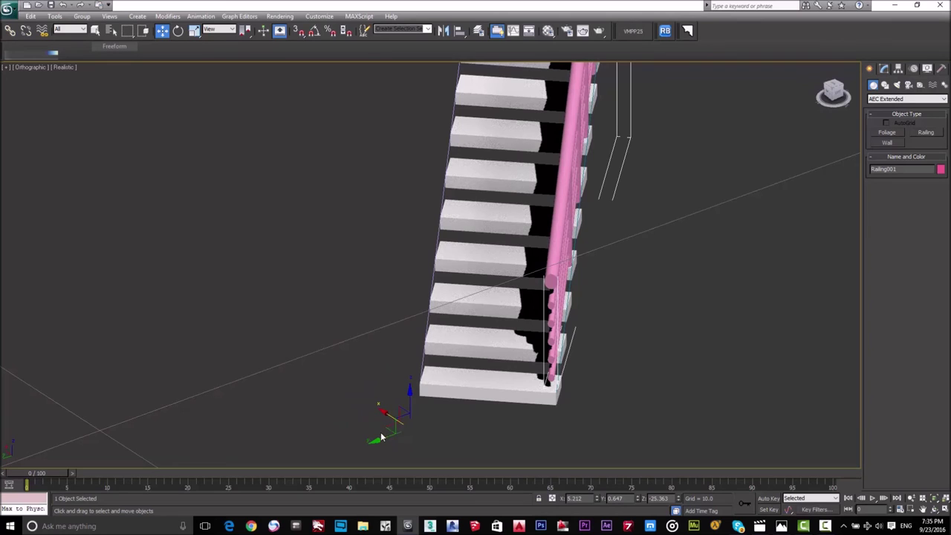
- Clone the railing to the opposite side of the staircase and shift the copy slightly along Y to line it up in side view
mouse_move(386, 427)
left_mouse_down("shift")
mouse_move(253, 425)
mouse_move(262, 425)
left_mouse_up("shift")
left_click(476, 305)
mouse_move(476, 306)
middle_mouse_down("alt")
mouse_move(507, 361)
mouse_move(594, 278)
mouse_move(605, 280)
mouse_move(539, 297)
middle_mouse_up("alt")
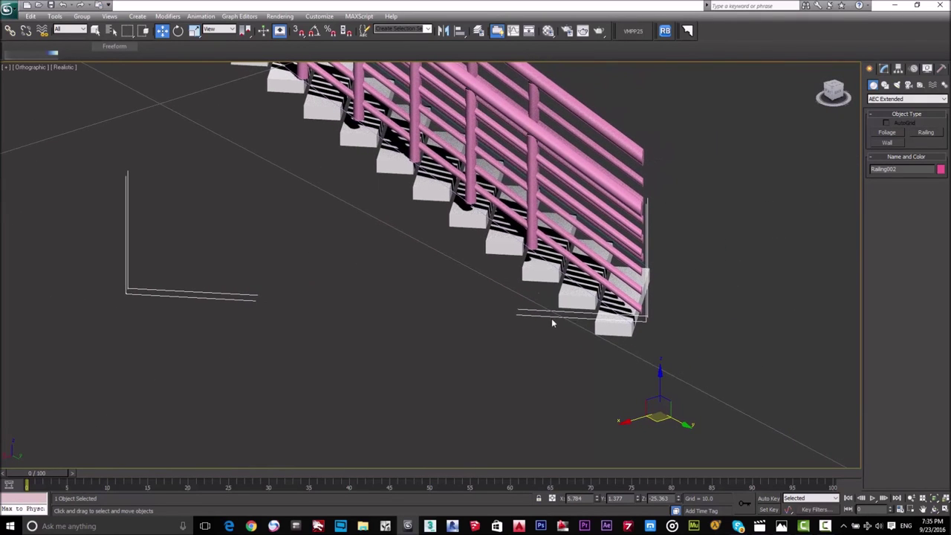
left_click(835, 95)
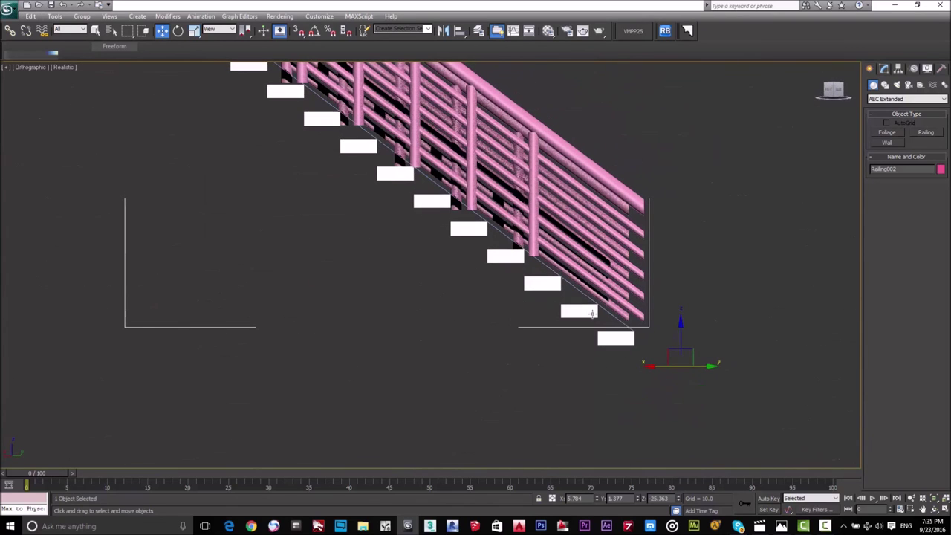
left_click_drag(706, 367, 703, 368)
middle_click_drag(703, 367, 498, 318, "alt")
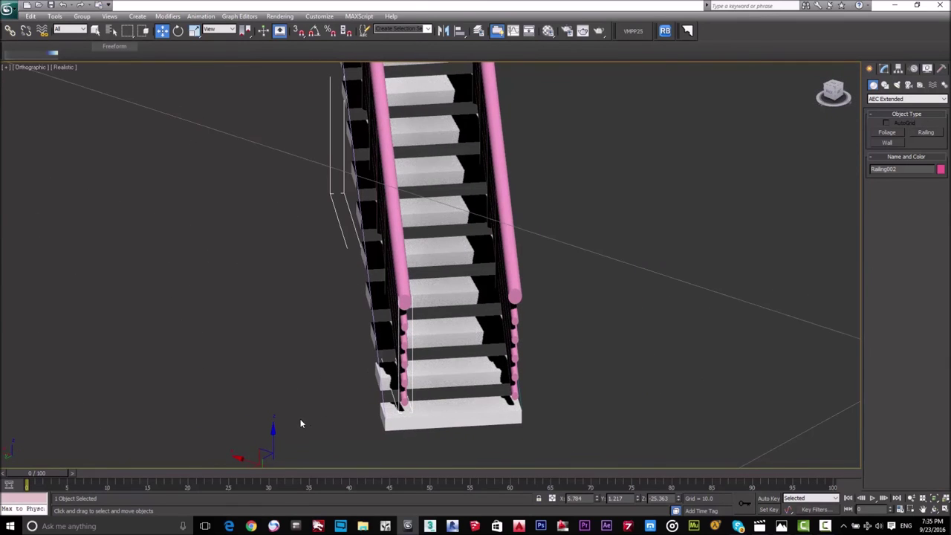
- From above, nudge the copied railing outward toward its edge of the treads, and check both railings along the staircase
middle_click_drag(308, 419, 374, 325)
left_click(835, 87)
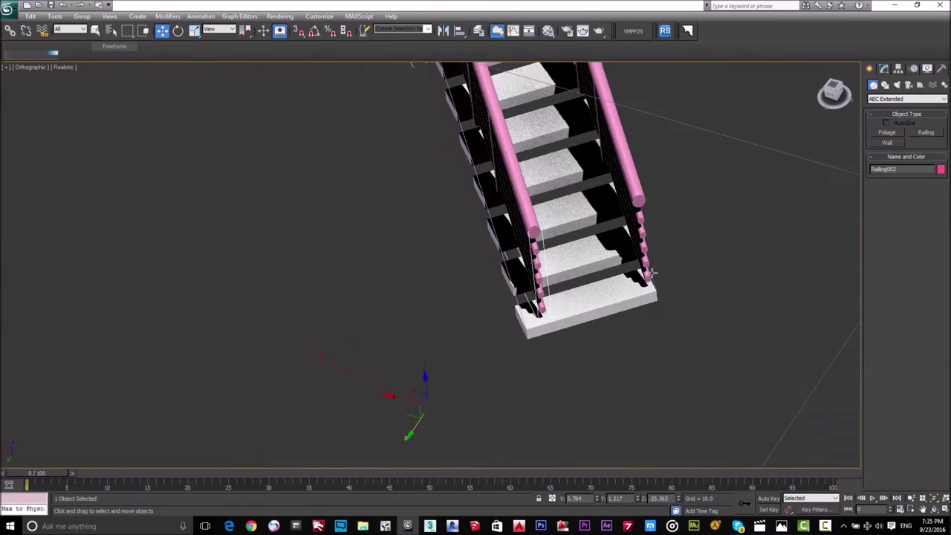
middle_click_drag(684, 240, 666, 398)
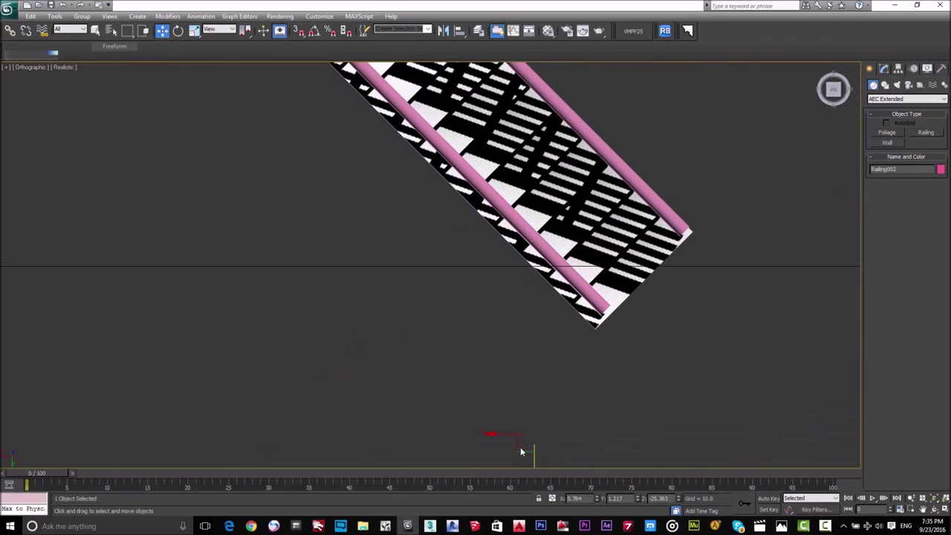
left_click_drag(518, 454, 509, 464)
scroll(557, 334, "down", 4)
mouse_move(565, 334)
middle_mouse_down("alt")
mouse_move(573, 335)
mouse_move(586, 284)
mouse_move(552, 281)
mouse_move(579, 281)
mouse_move(561, 324)
middle_mouse_up("alt")
scroll(560, 325, "up", 3)
scroll(578, 358, "down", 3)
scroll(584, 355, "up", 3)
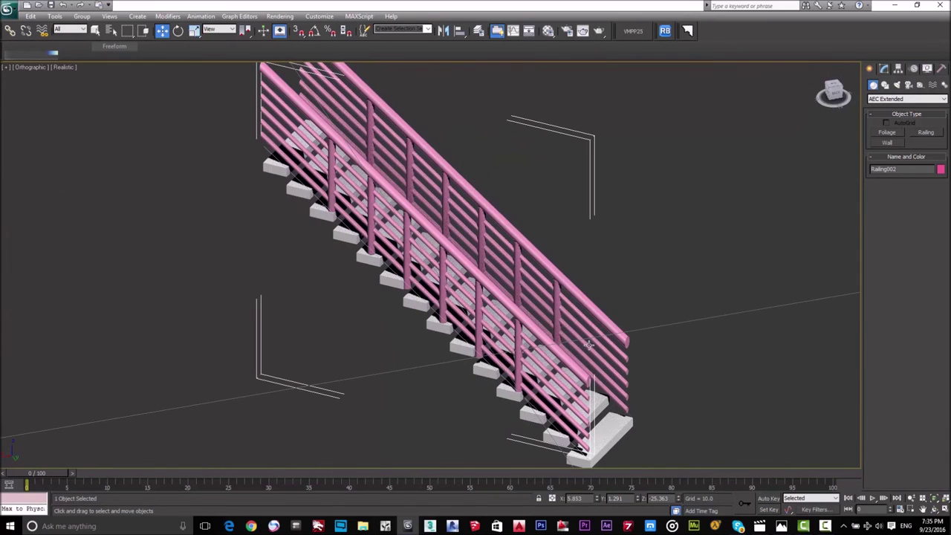
scroll(573, 290, "down", 2)
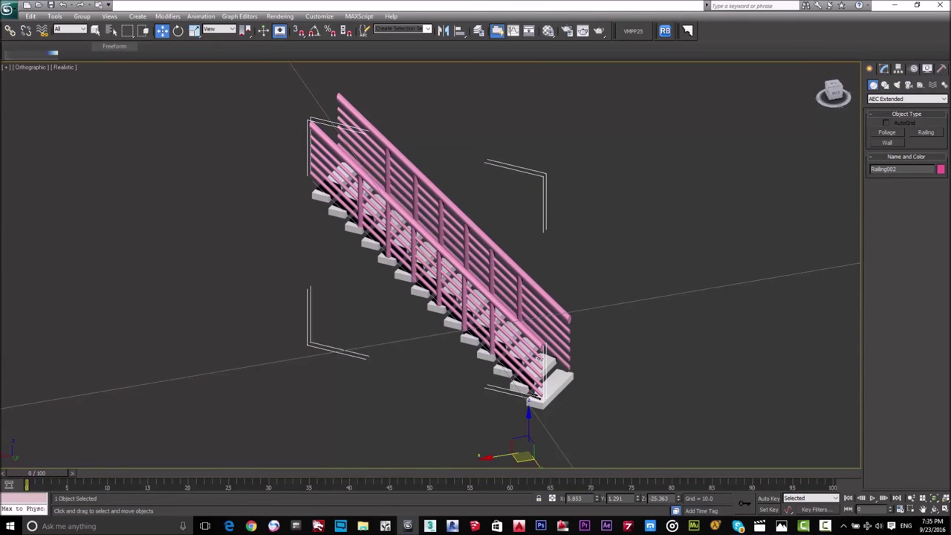
- Switch to the desktop and view the reference pictures of the glass-railed stair, the multi-flight stair and the marble staircase in Photos
left_click(948, 526)
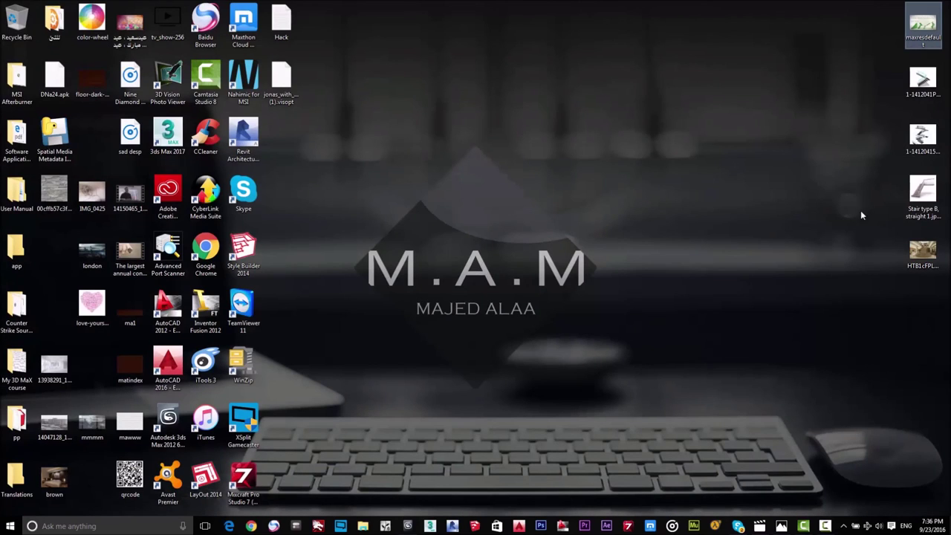
double_click(924, 80)
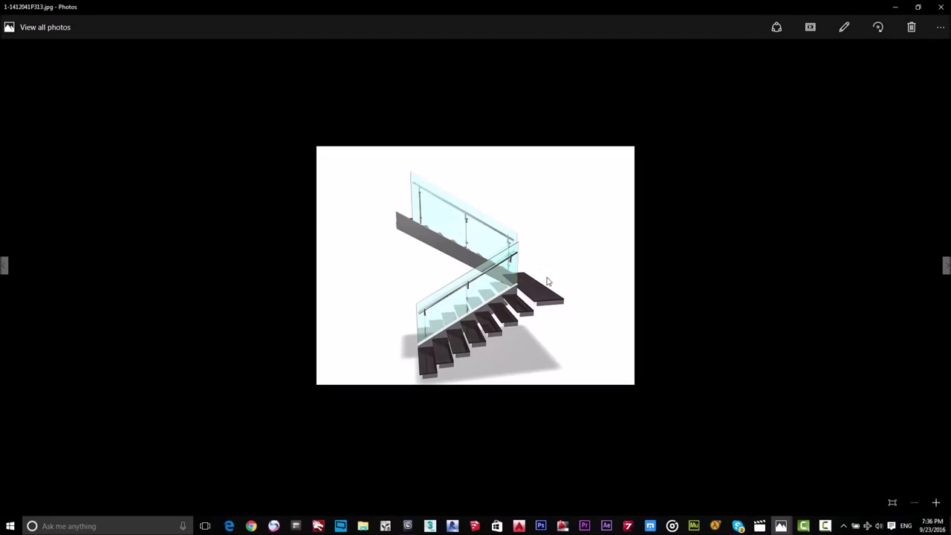
left_click(896, 7)
double_click(924, 135)
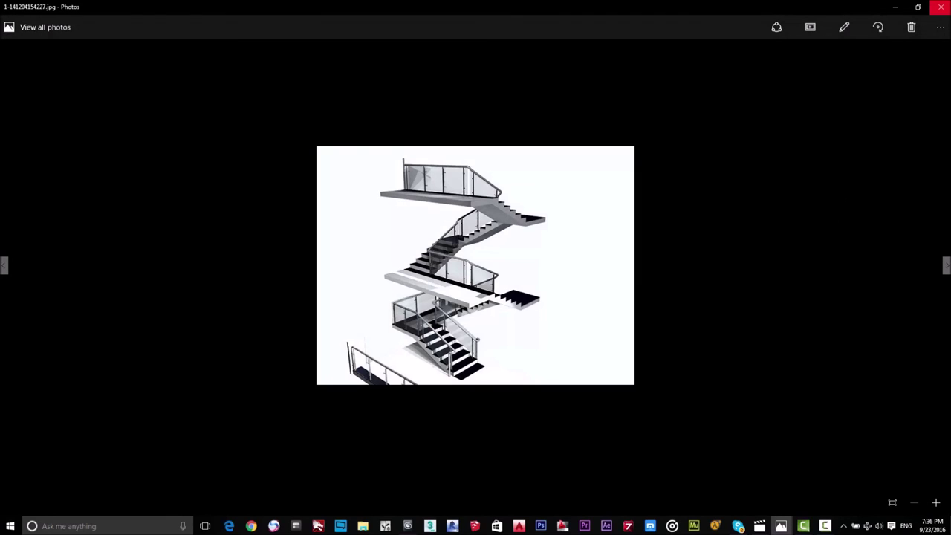
left_click(942, 7)
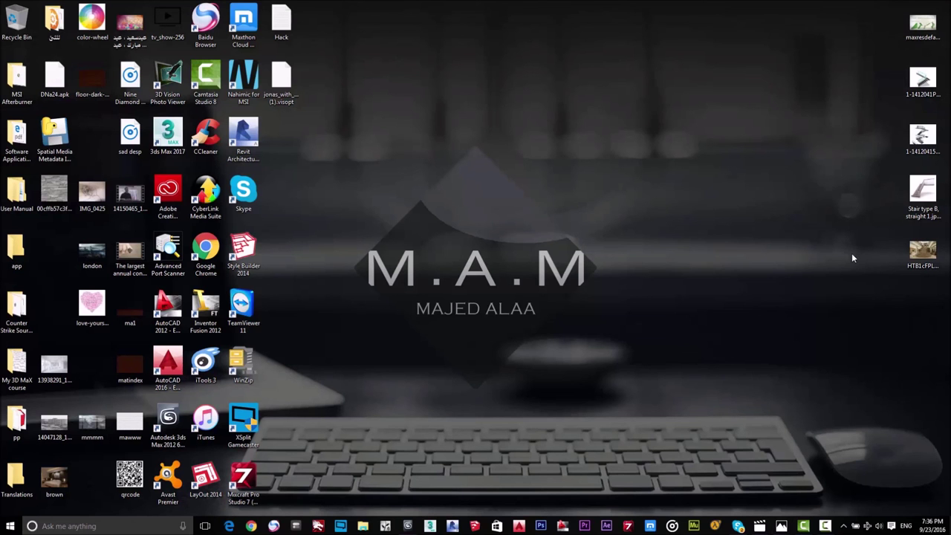
double_click(920, 251)
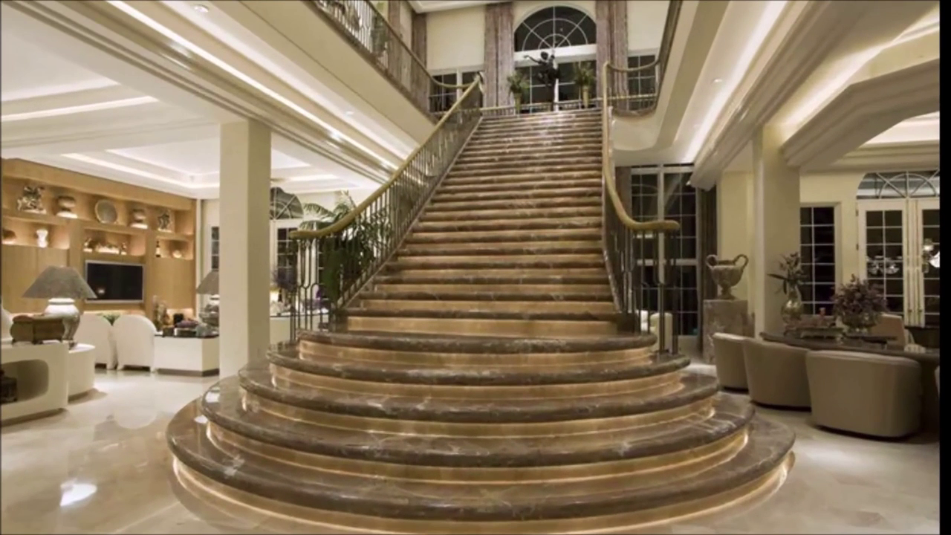